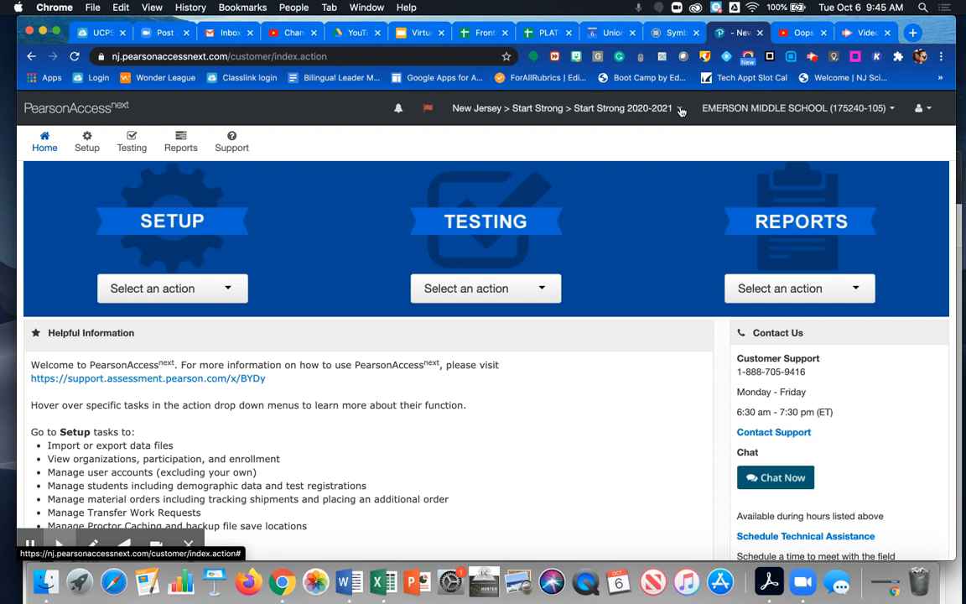
# - Set the test administration to New Jersey > Start Strong > Start Strong 2020-2021
pyautogui.click(680, 110)
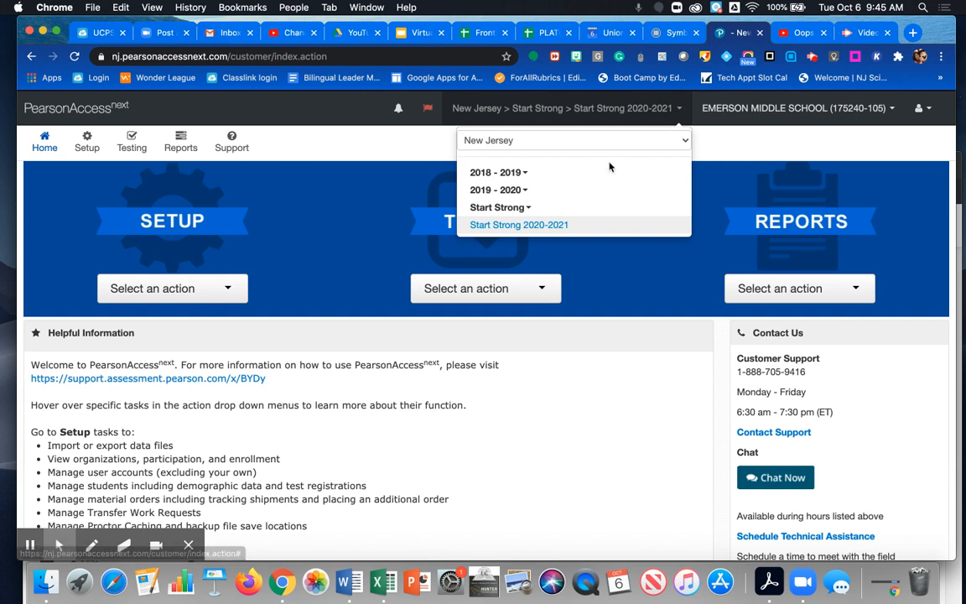
pyautogui.click(528, 209)
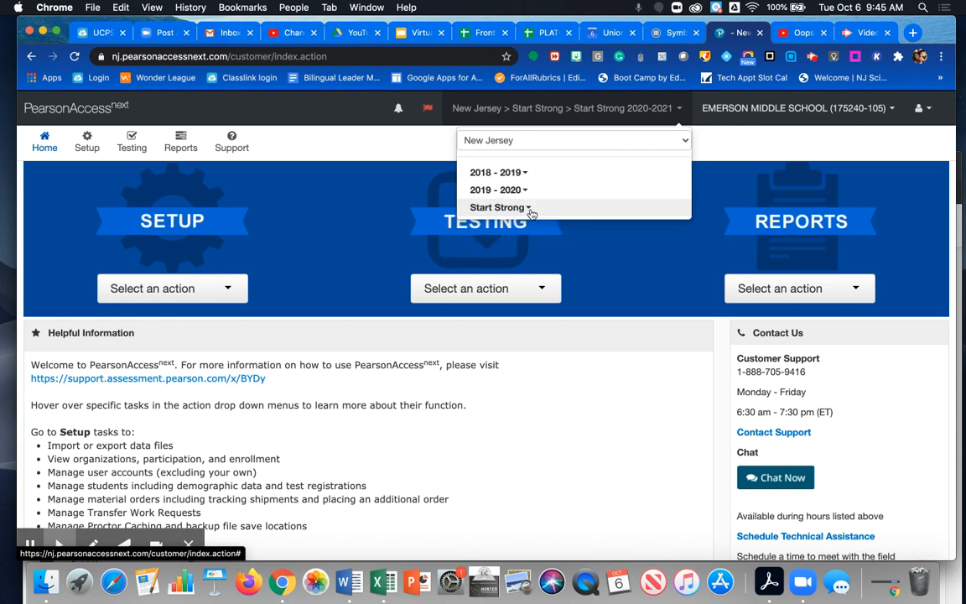
pyautogui.click(530, 209)
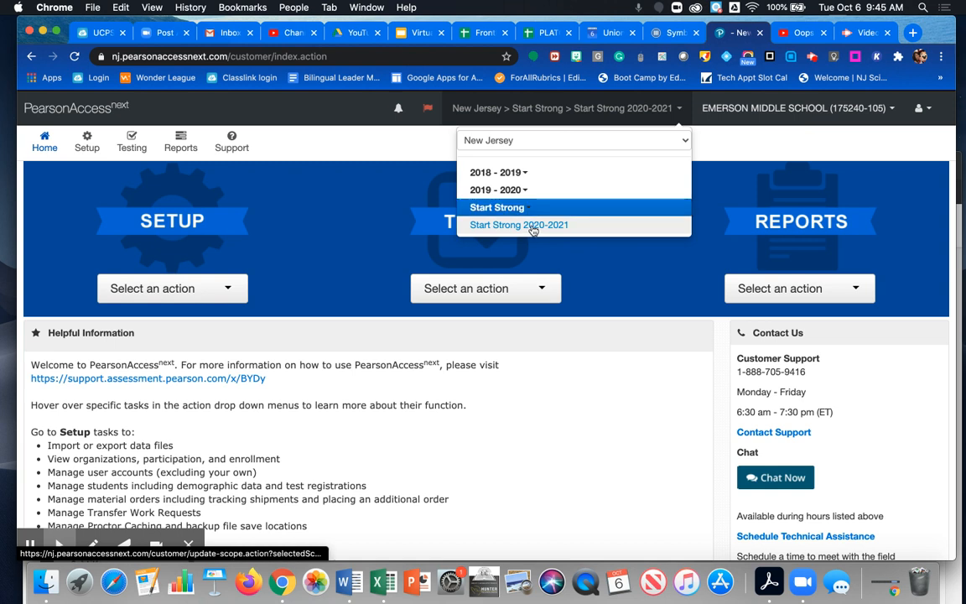
pyautogui.click(533, 227)
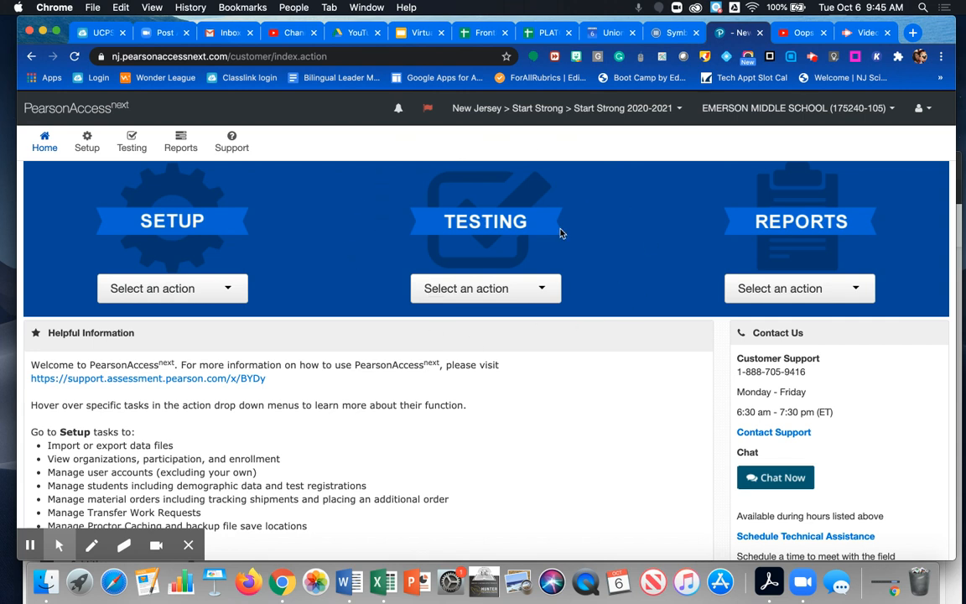
# - Open the list of testing sessions
pyautogui.click(543, 291)
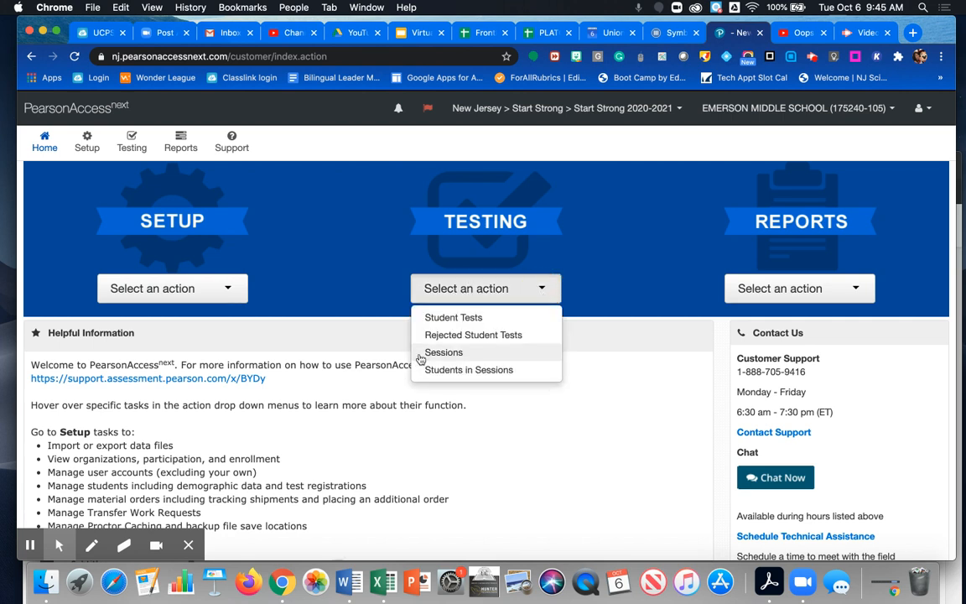
pyautogui.click(451, 353)
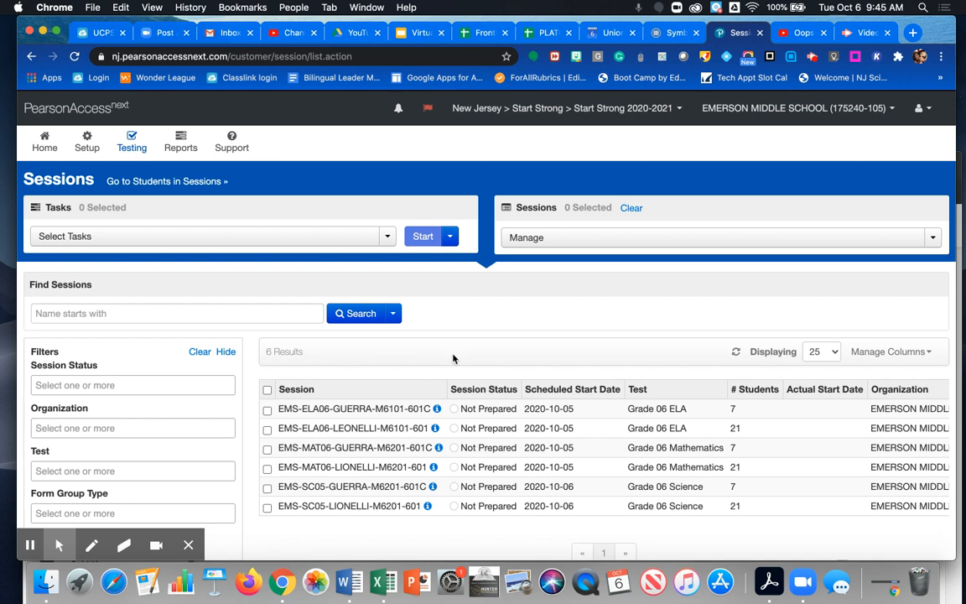
pyautogui.scroll(-4, 476, 382)
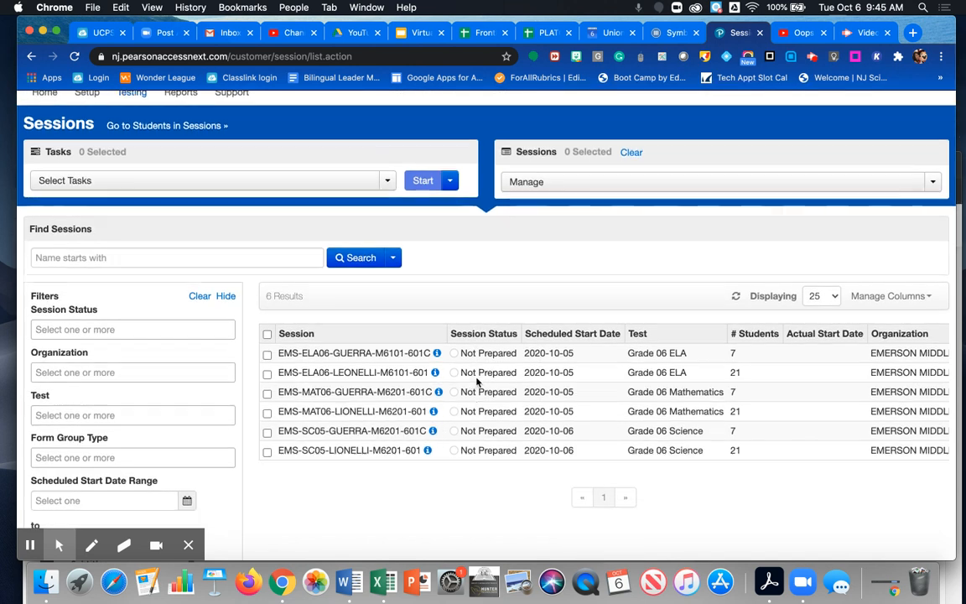
pyautogui.scroll(2, 477, 382)
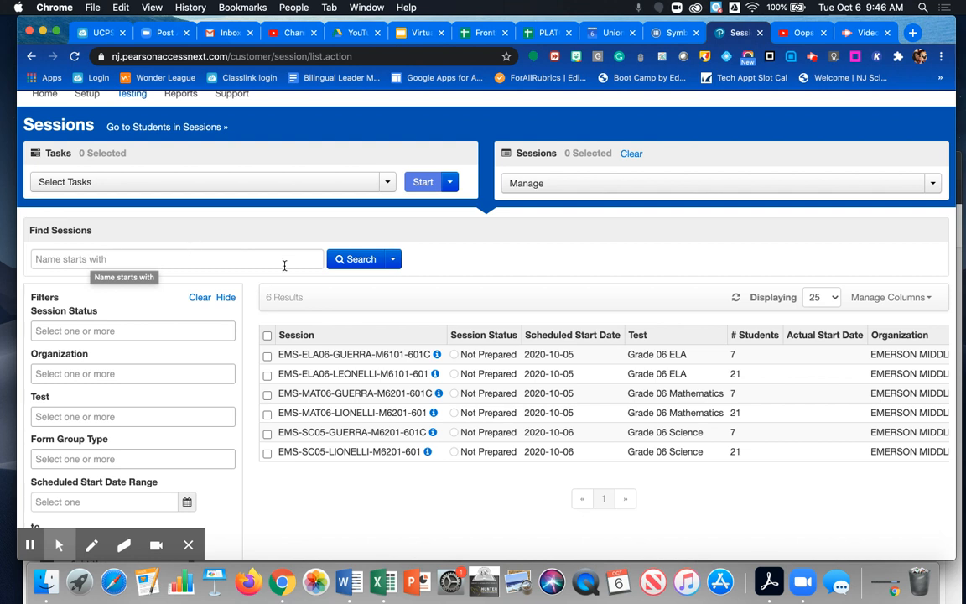
# - Set the session search to show all results
pyautogui.click(393, 264)
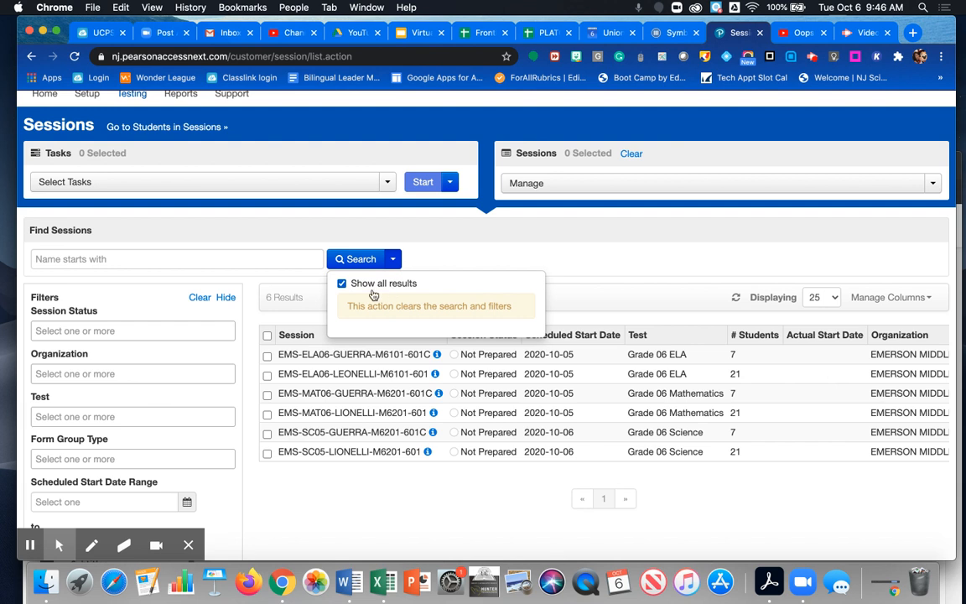
pyautogui.click(341, 288)
pyautogui.click(393, 260)
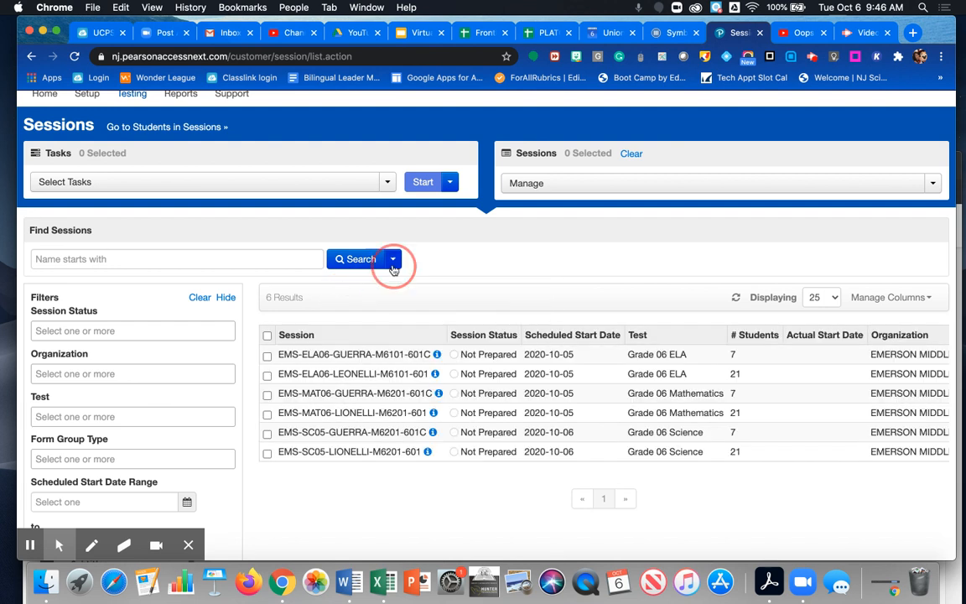
pyautogui.click(342, 287)
pyautogui.scroll(-2, 646, 319)
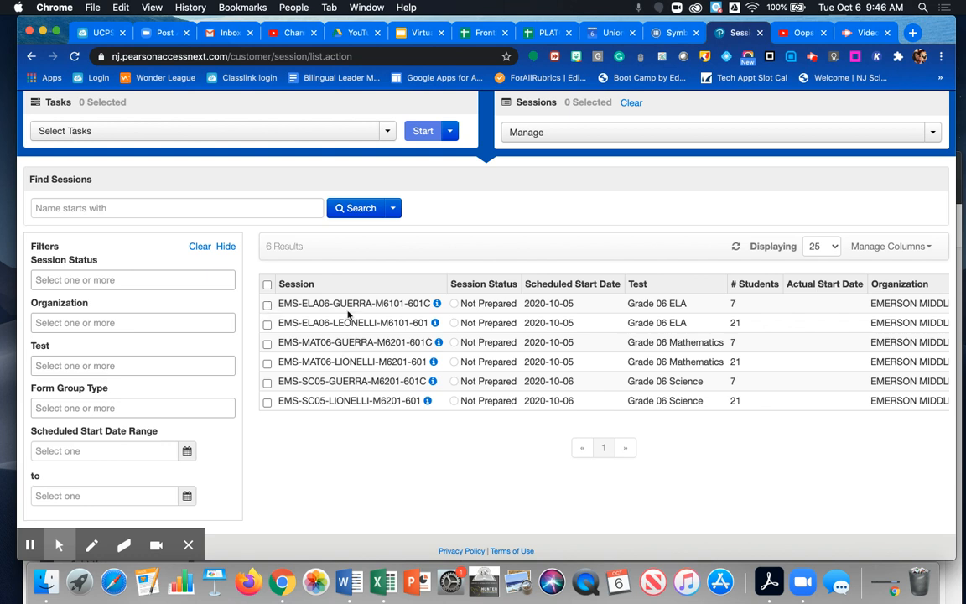
# - Select the Grade 06 ELA, Mathematics and Science sessions that have 21 students each
pyautogui.click(268, 307)
pyautogui.click(267, 307)
pyautogui.click(269, 326)
pyautogui.click(266, 362)
pyautogui.click(267, 403)
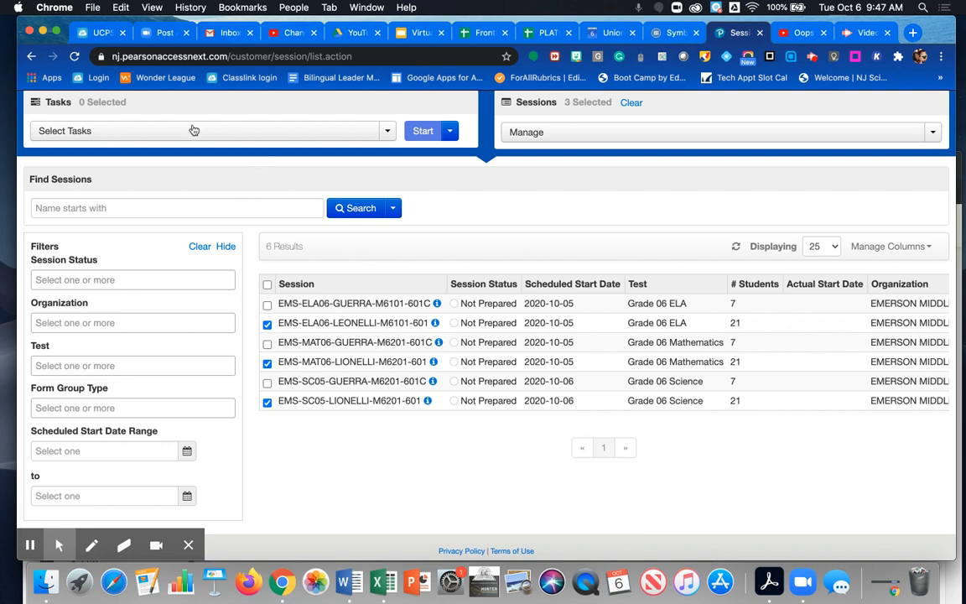
# - Start the Generate Test Tickets task for the selected sessions
pyautogui.scroll(2, 170, 135)
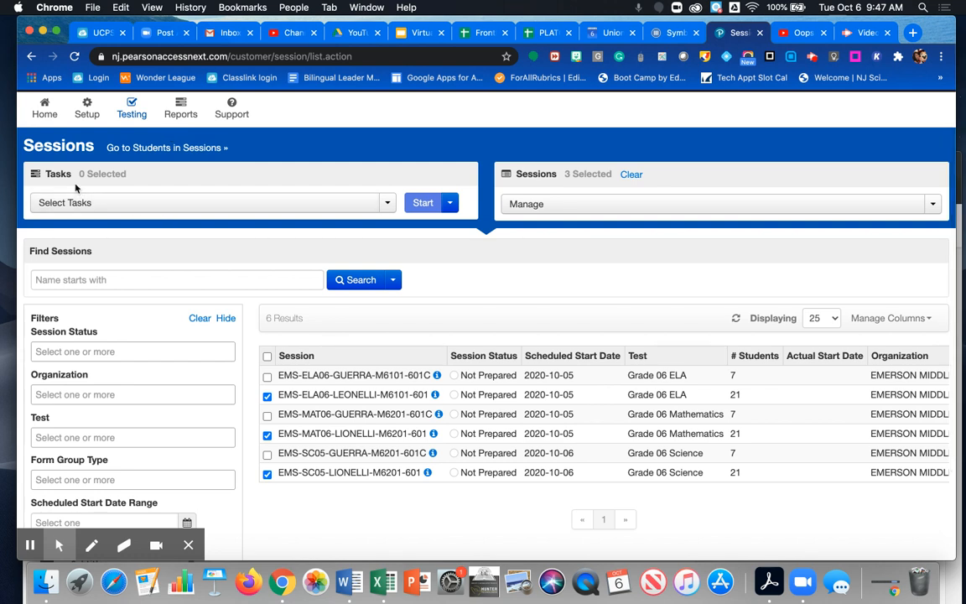
pyautogui.click(194, 204)
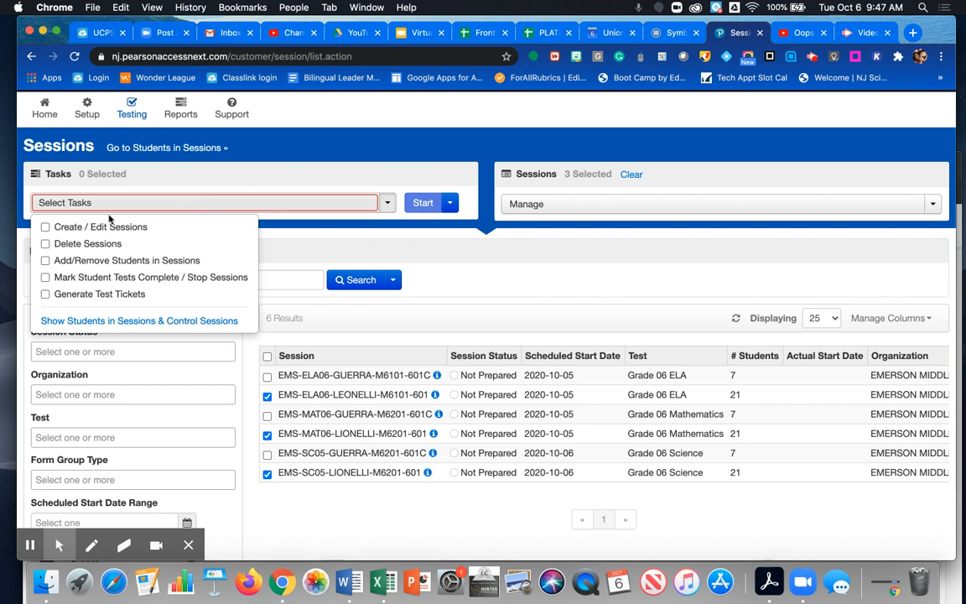
pyautogui.click(45, 294)
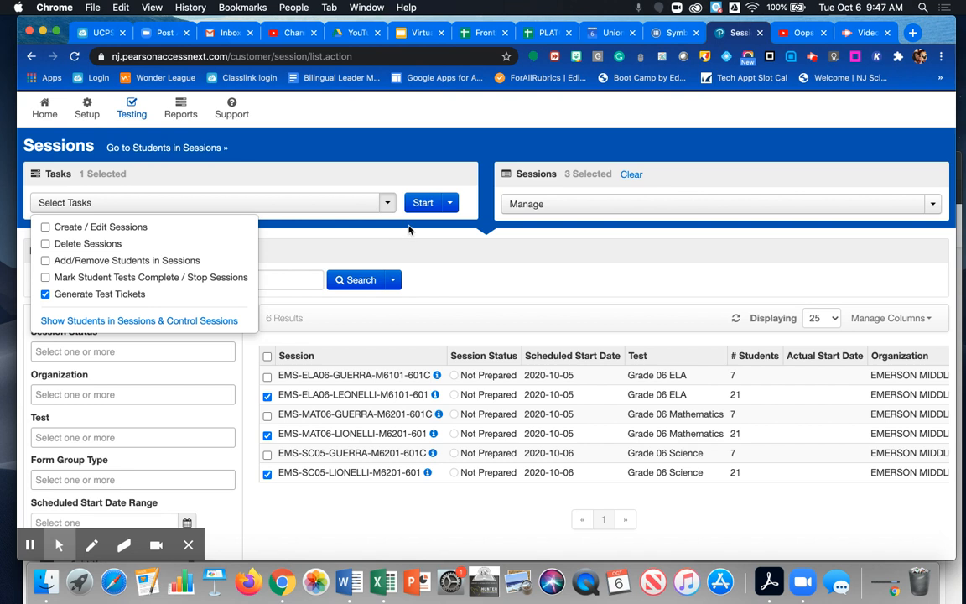
pyautogui.click(424, 204)
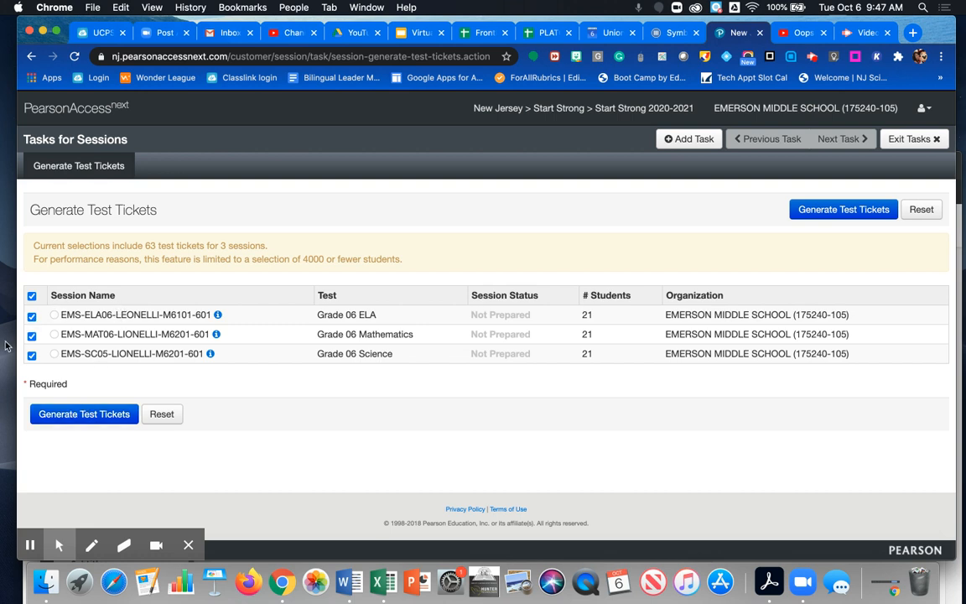
pyautogui.click(31, 336)
pyautogui.click(33, 355)
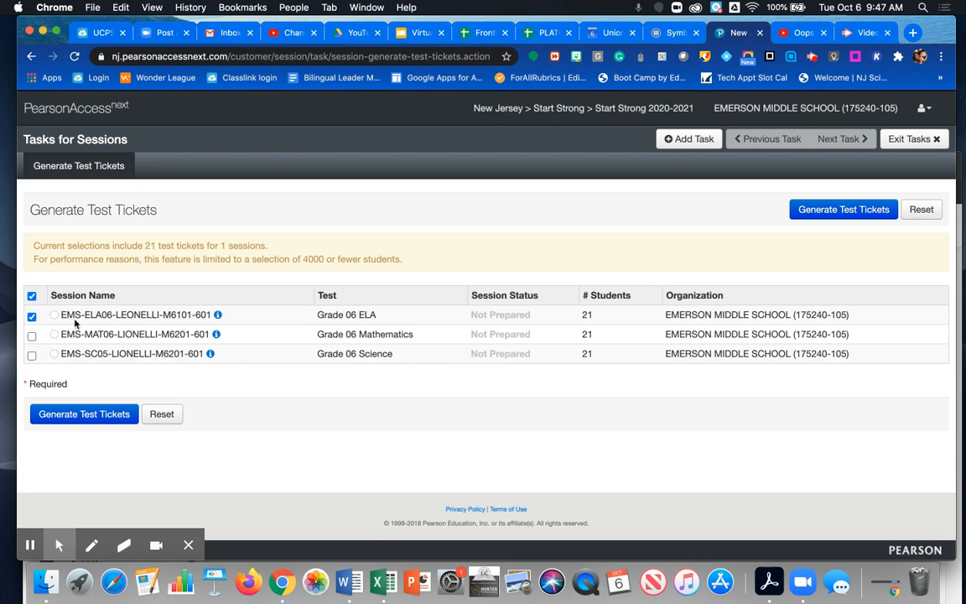
pyautogui.click(31, 297)
pyautogui.click(31, 298)
pyautogui.click(32, 299)
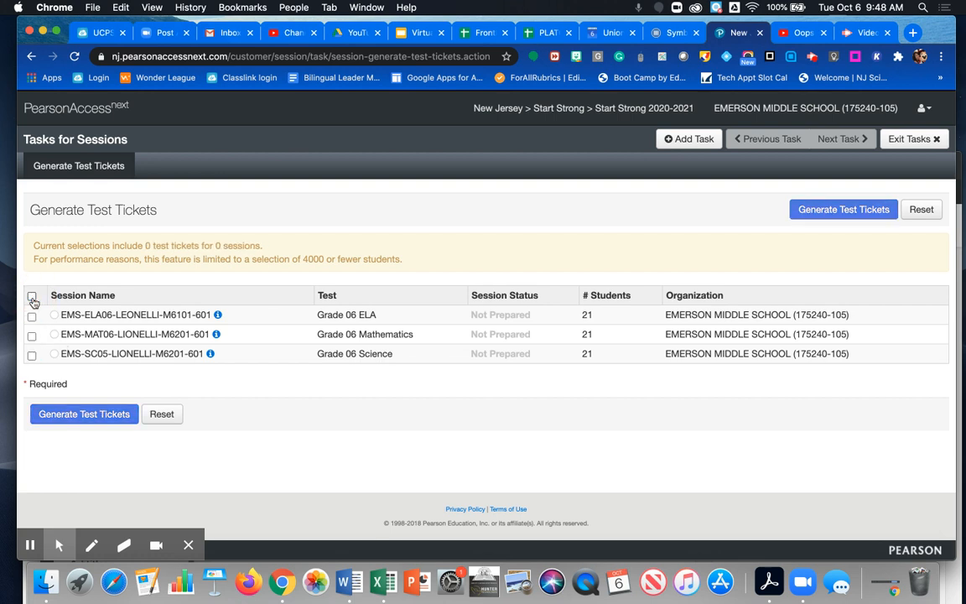
pyautogui.click(31, 297)
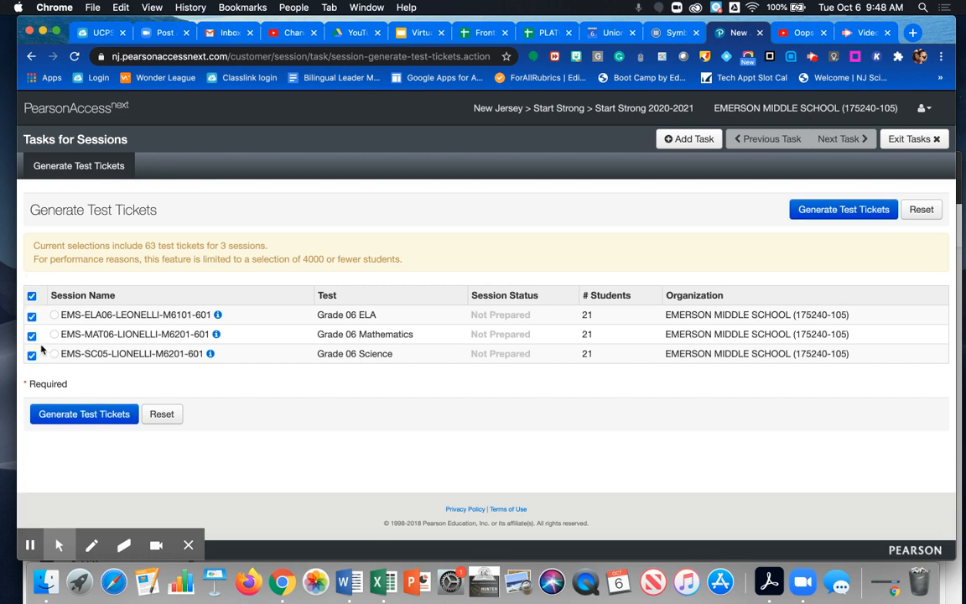
# - Deselect all sessions, select only the Grade 06 ELA session, and generate its test tickets
pyautogui.click(32, 299)
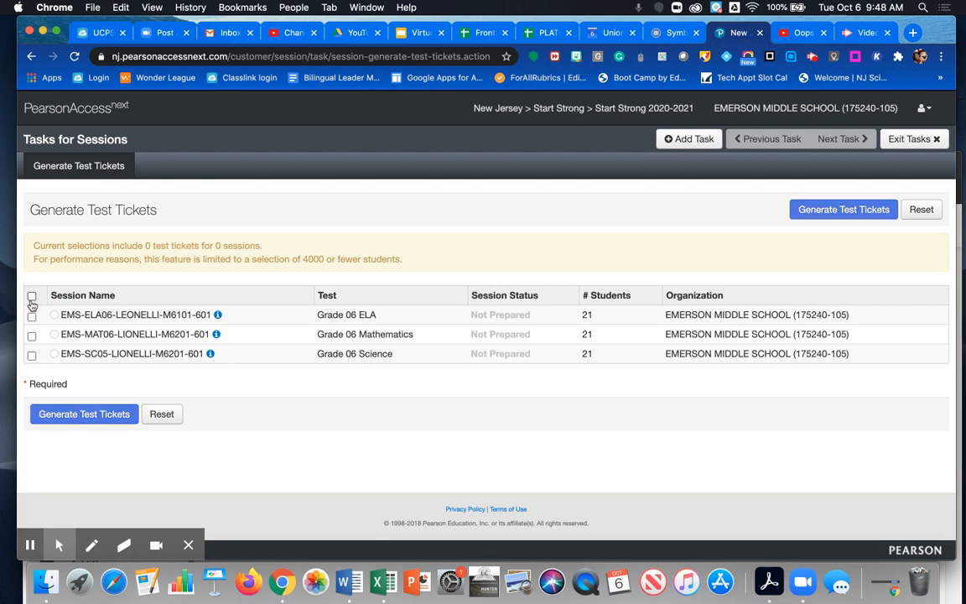
pyautogui.click(31, 317)
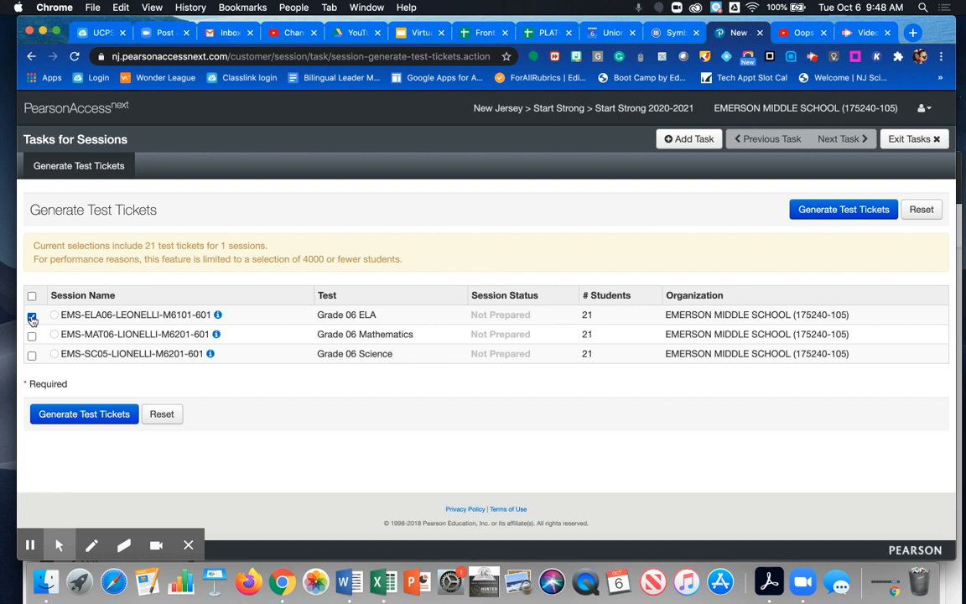
pyautogui.click(67, 419)
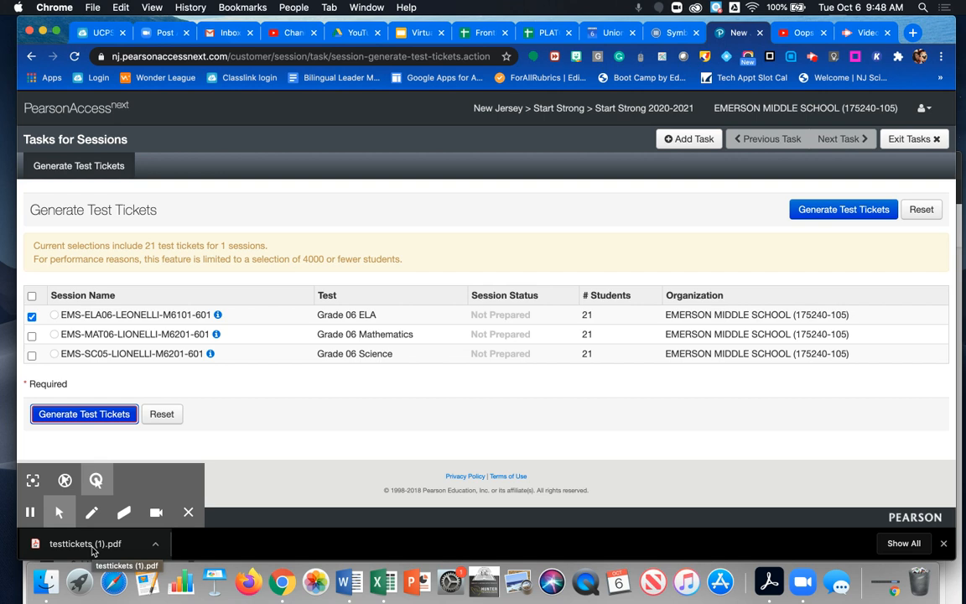
# - Switch to Finder and place Preview from the Applications folder in the Dock
pyautogui.click(46, 593)
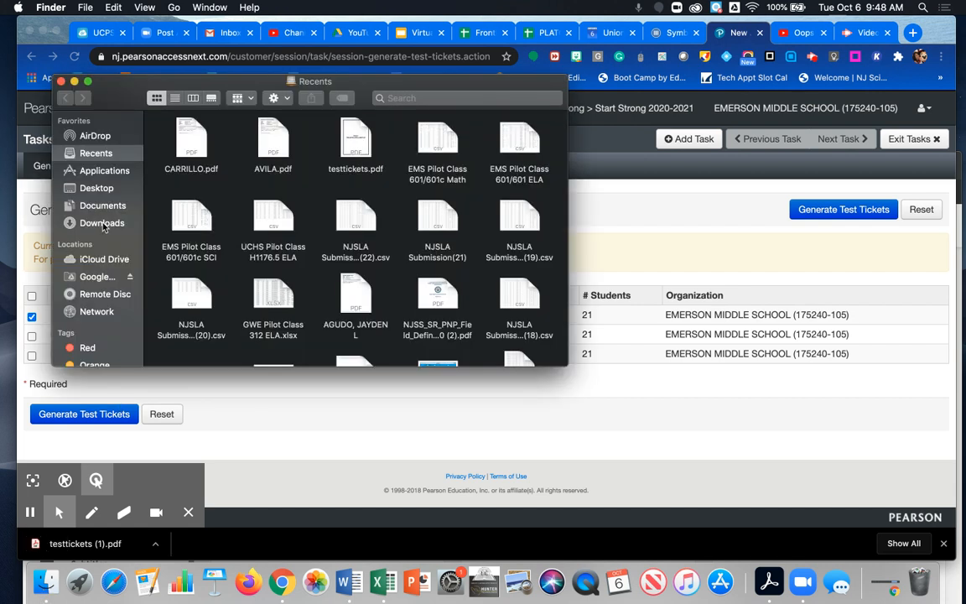
pyautogui.click(101, 223)
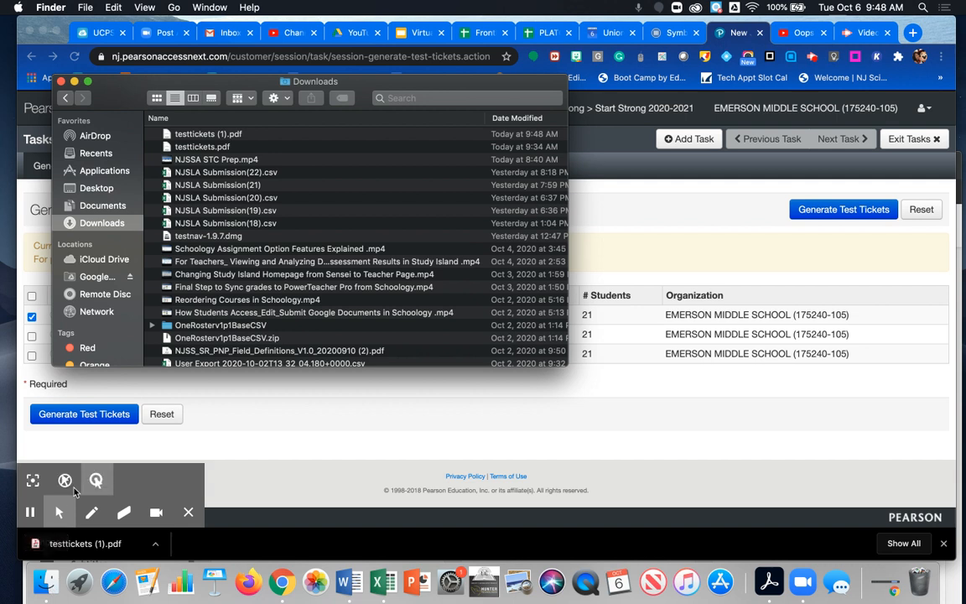
pyautogui.click(94, 172)
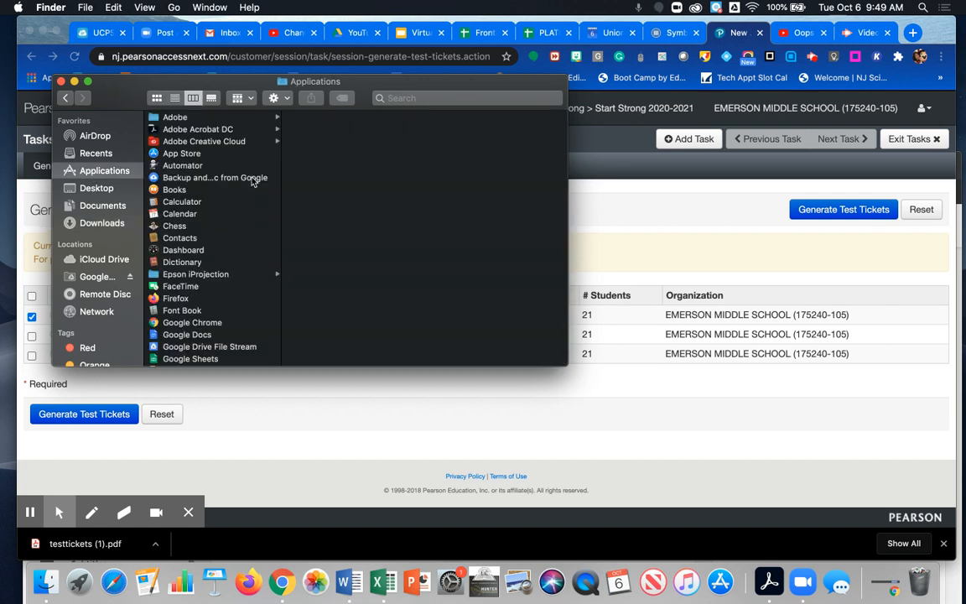
pyautogui.scroll(-10, 231, 146)
pyautogui.scroll(-1, 232, 146)
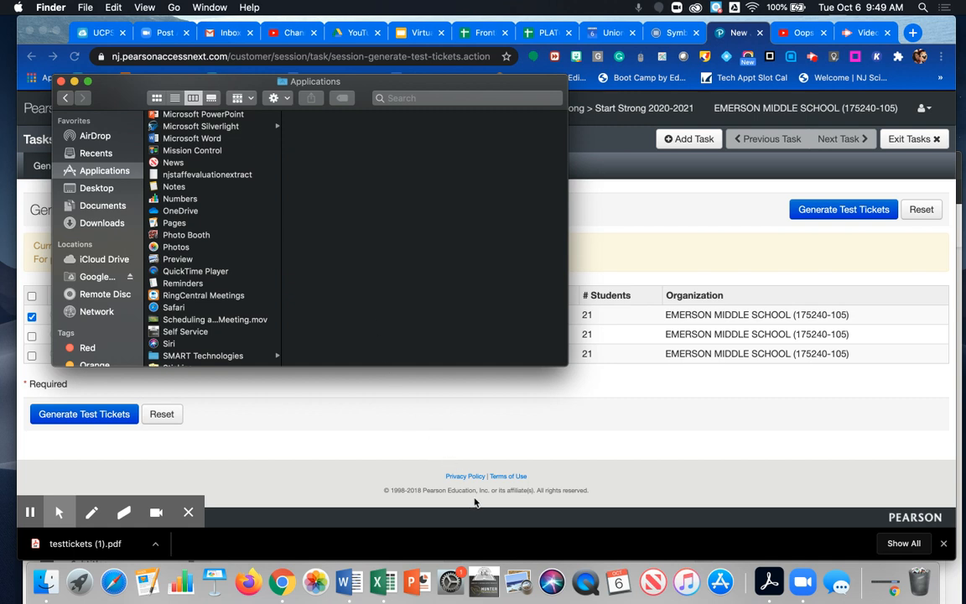
pyautogui.moveTo(166, 264); pyautogui.dragTo(531, 588)
# - Open testtickets (1).pdf from the Downloads folder in Preview and skim through its pages
pyautogui.click(101, 223)
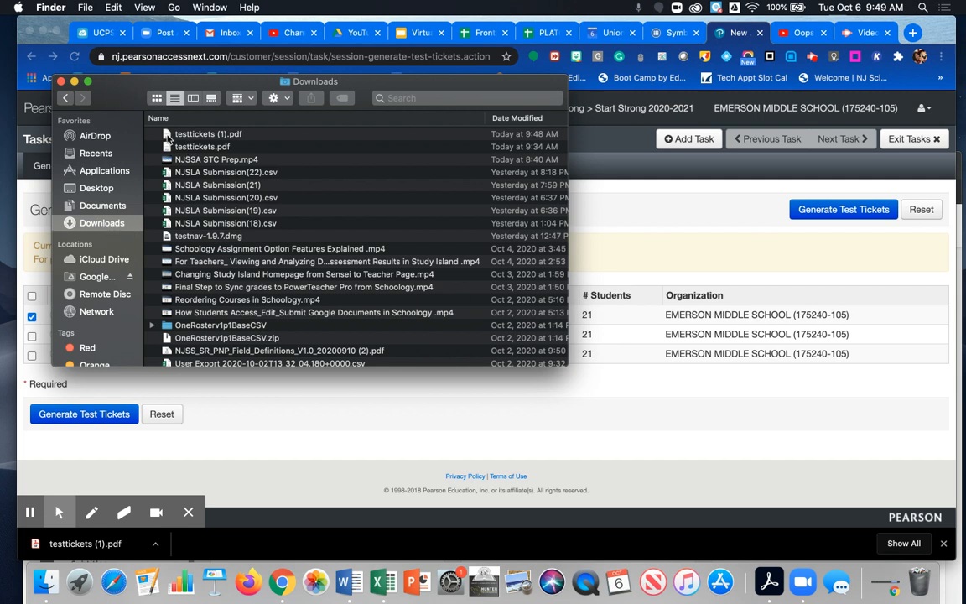
pyautogui.moveTo(166, 136); pyautogui.dragTo(522, 592)
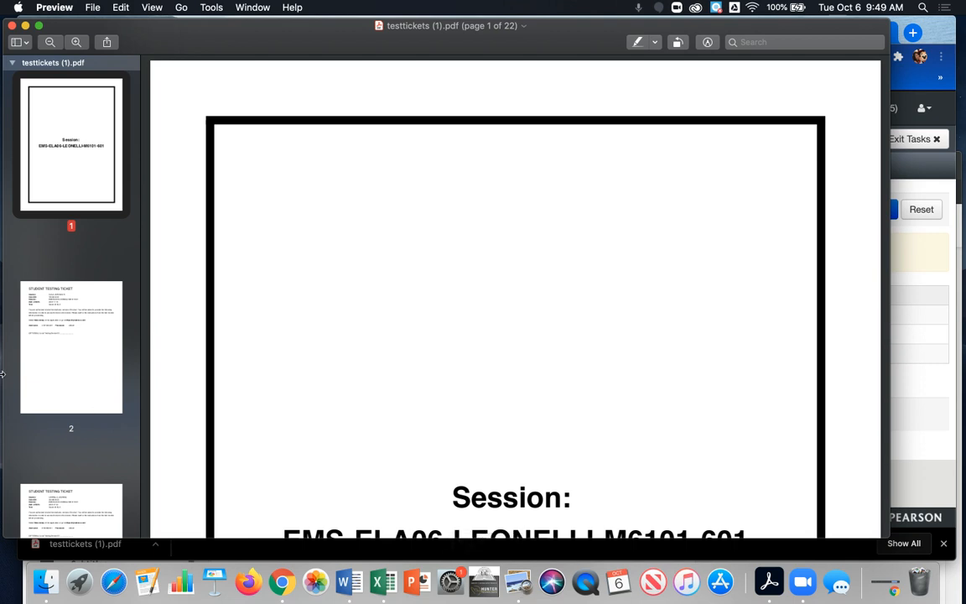
pyautogui.scroll(-15, 23, 317)
pyautogui.scroll(-10, 24, 317)
pyautogui.scroll(20, 23, 317)
# - Move the Preview window aside so Finder is visible and examine the student testing tickets on pages 2 to 4
pyautogui.moveTo(279, 42); pyautogui.dragTo(772, 31)
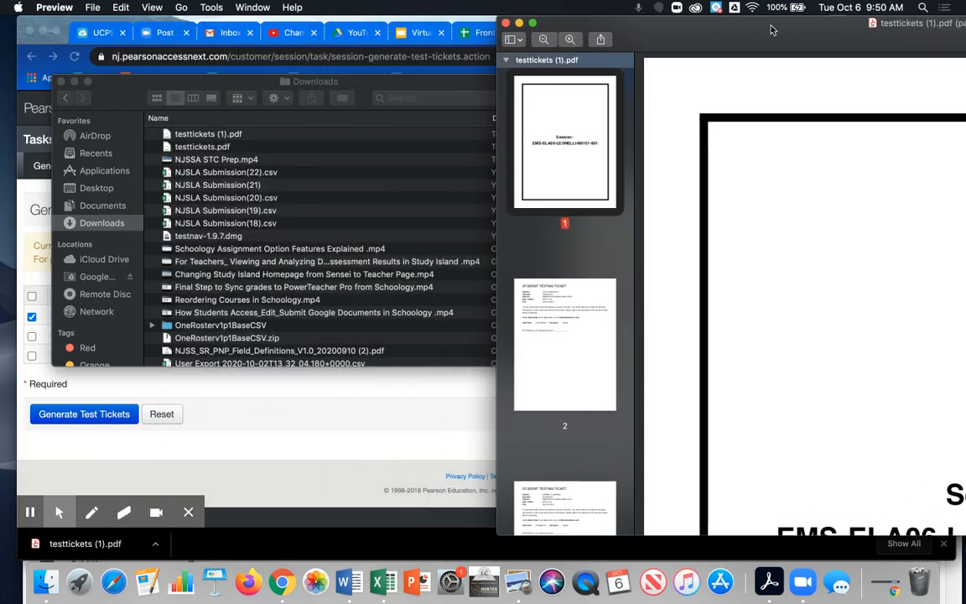
pyautogui.click(536, 290)
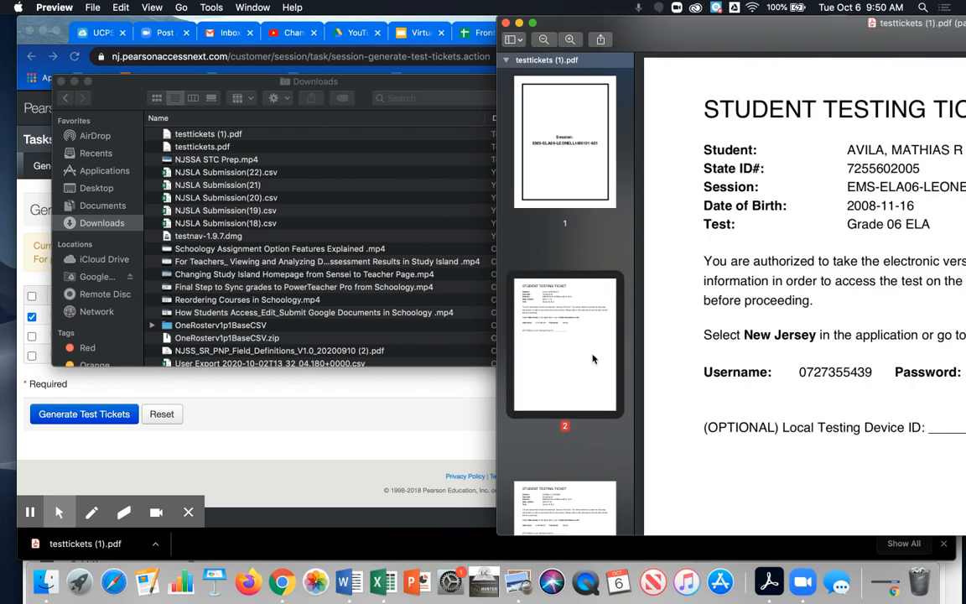
pyautogui.press('Down')
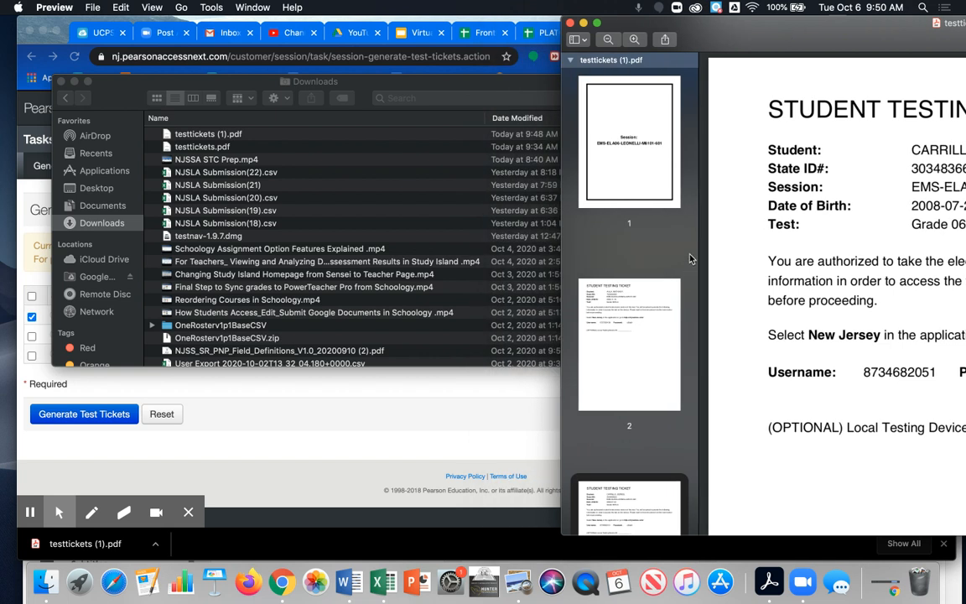
pyautogui.moveTo(890, 42); pyautogui.dragTo(881, 43)
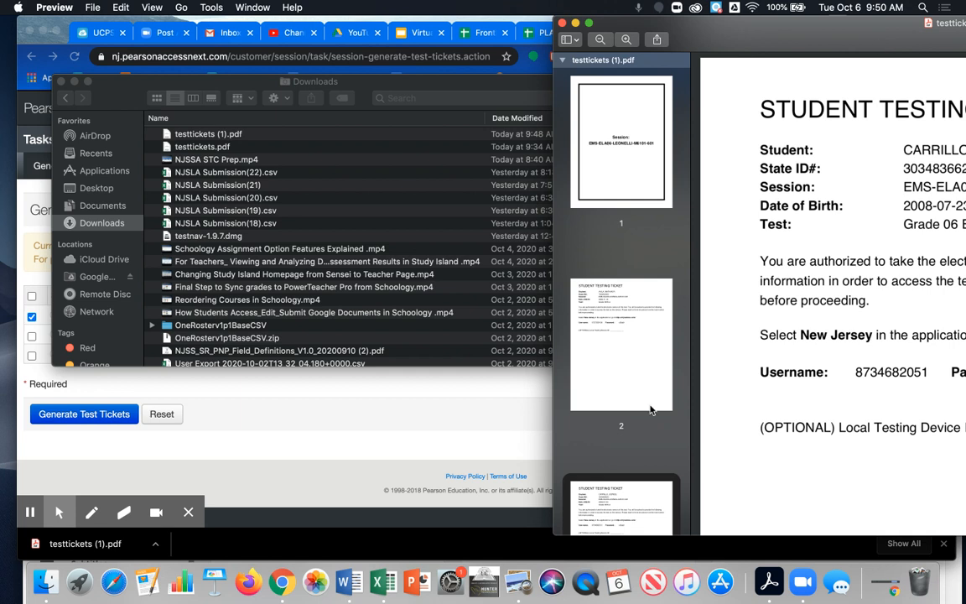
pyautogui.click(619, 339)
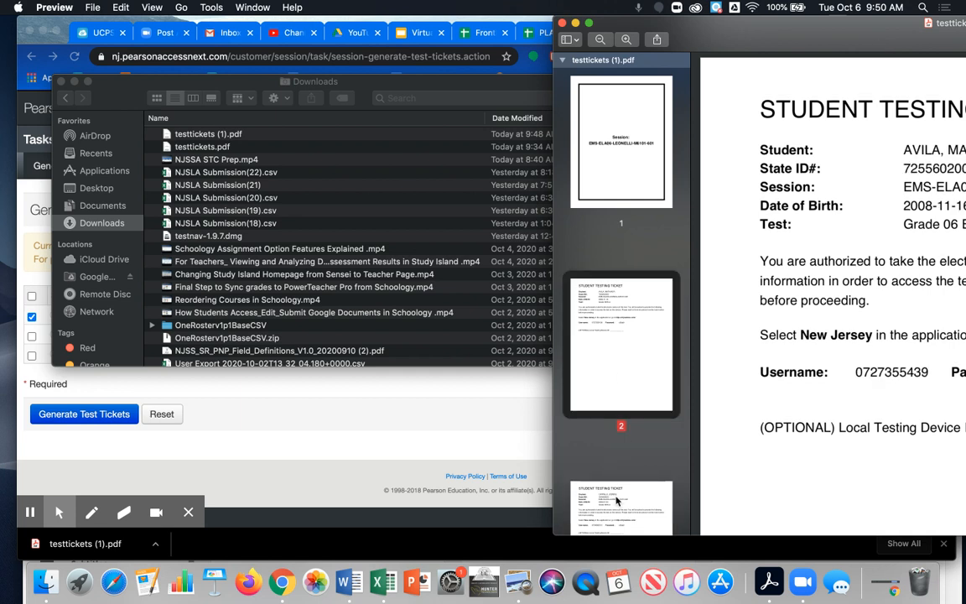
pyautogui.scroll(-3, 616, 495)
pyautogui.click(626, 410)
pyautogui.scroll(-3, 627, 394)
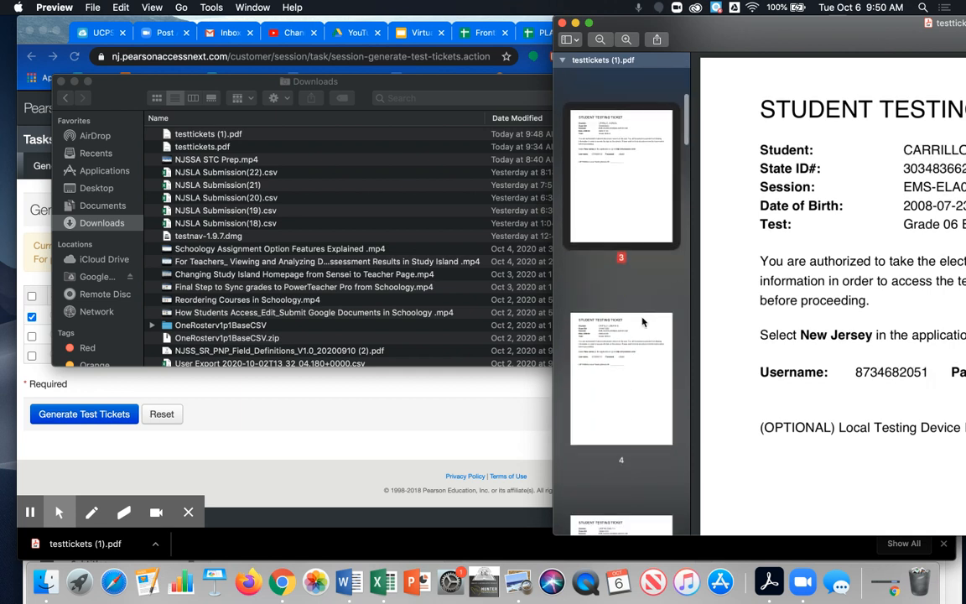
pyautogui.click(639, 328)
pyautogui.scroll(5, 624, 335)
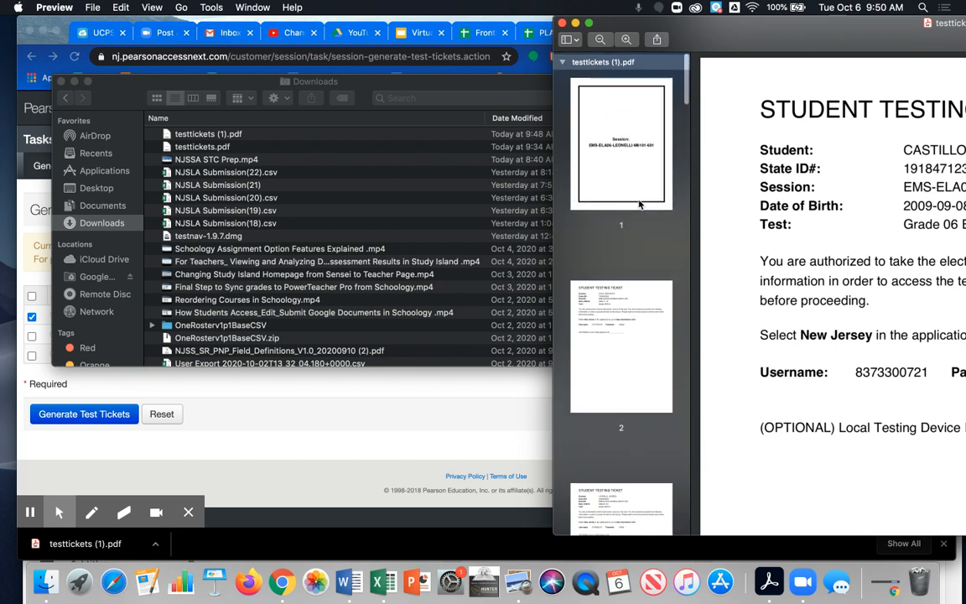
# - Switch to Finder and create a folder named TEST TICKETS on the Desktop
pyautogui.moveTo(352, 88); pyautogui.dragTo(319, 77)
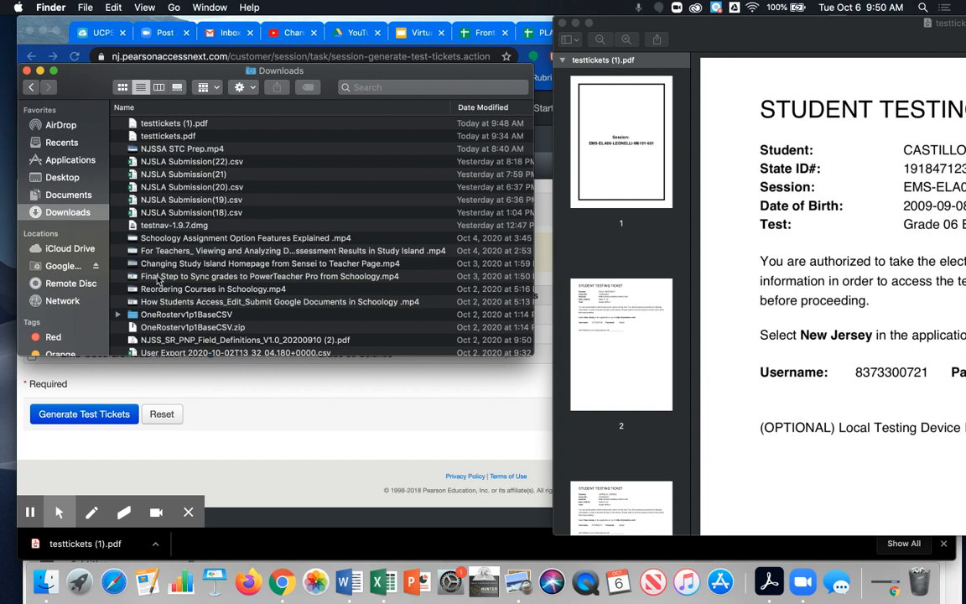
pyautogui.click(61, 178)
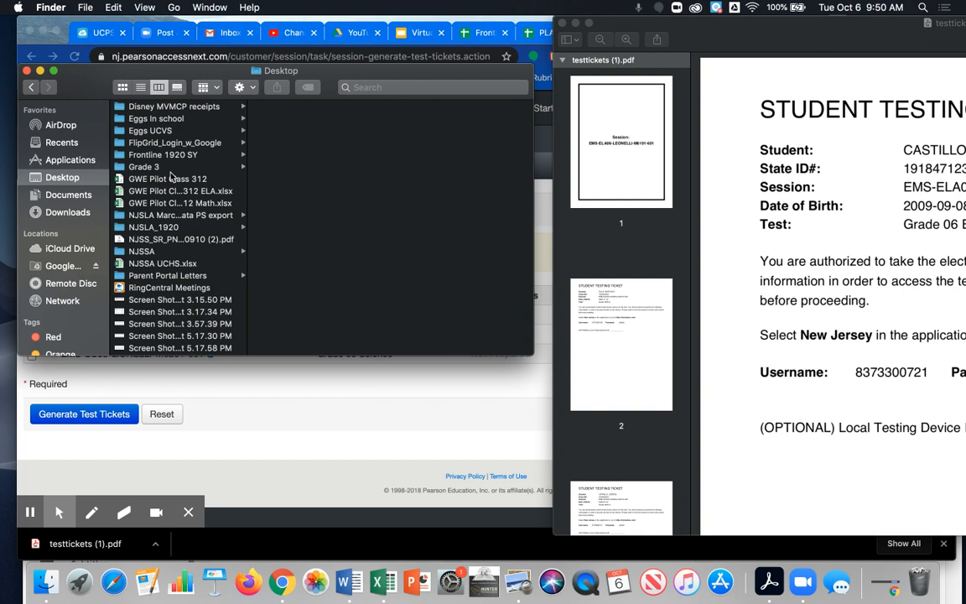
pyautogui.click(87, 8)
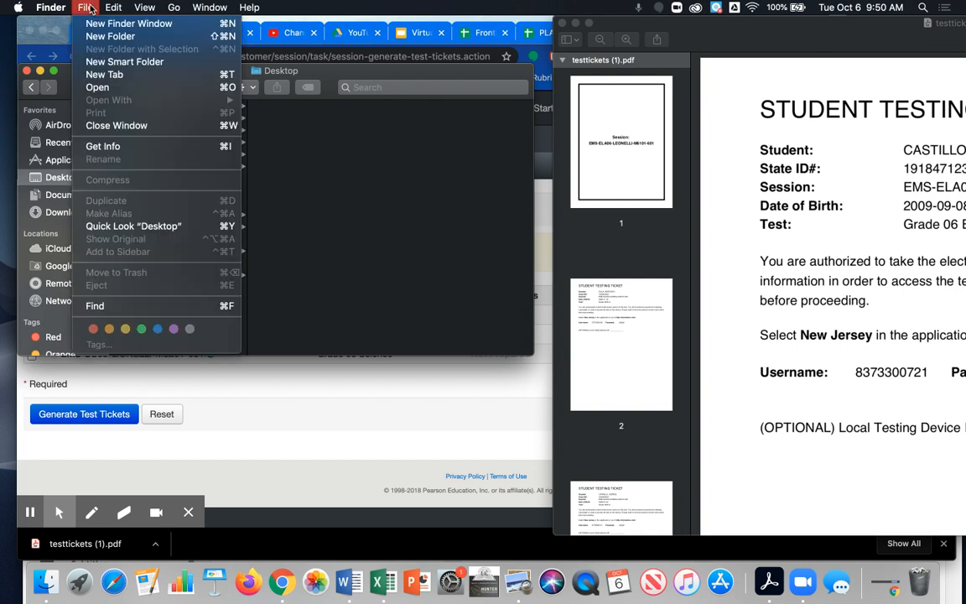
pyautogui.click(106, 37)
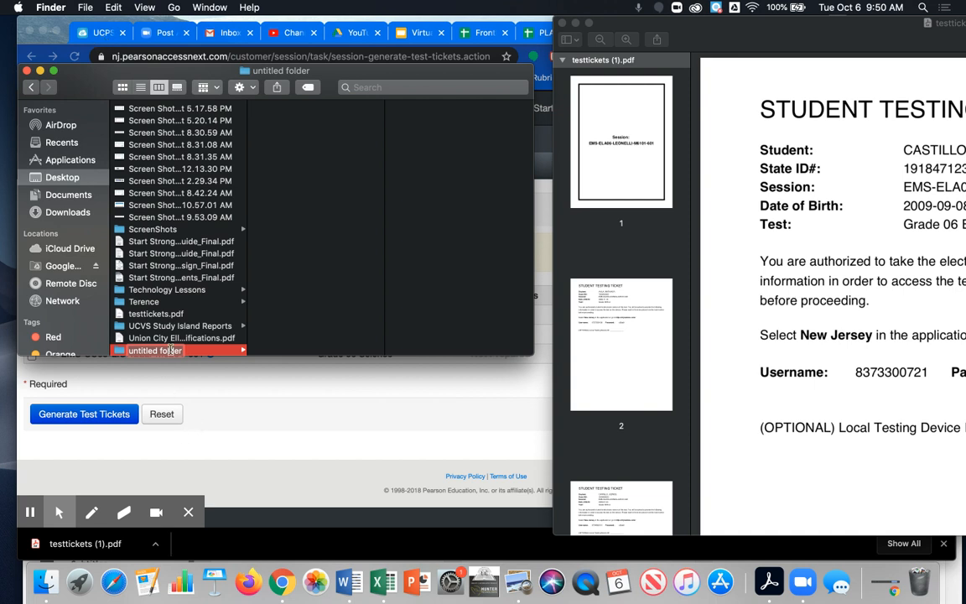
pyautogui.write('TEST TICKETS')
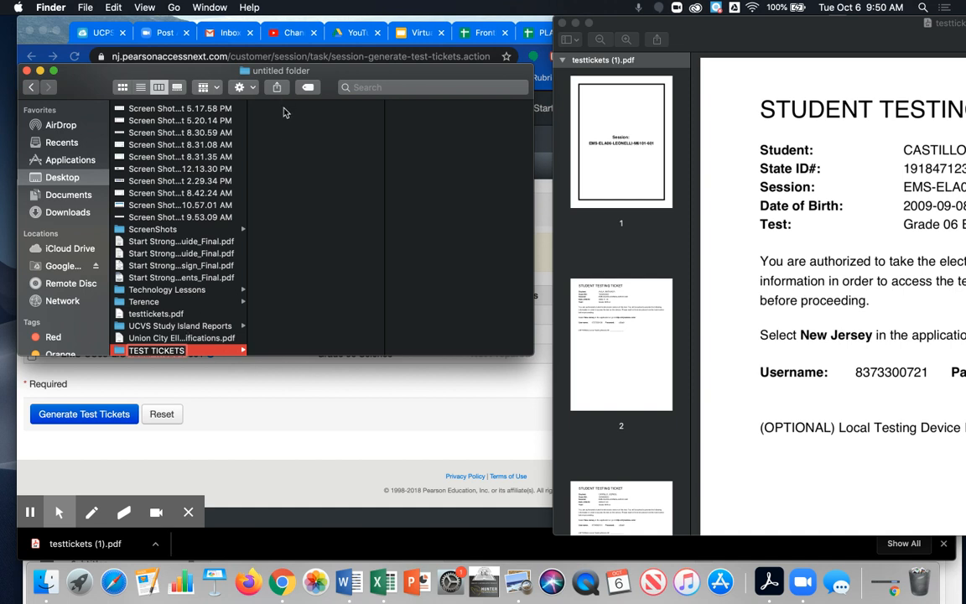
pyautogui.press('Return')
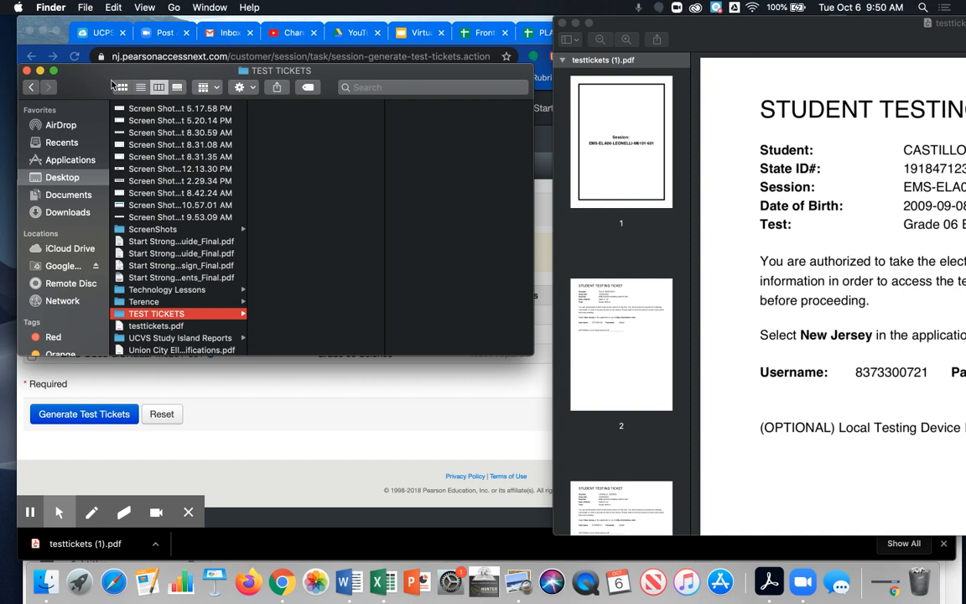
# - Create a subfolder named ELA inside the TEST TICKETS folder
pyautogui.click(87, 7)
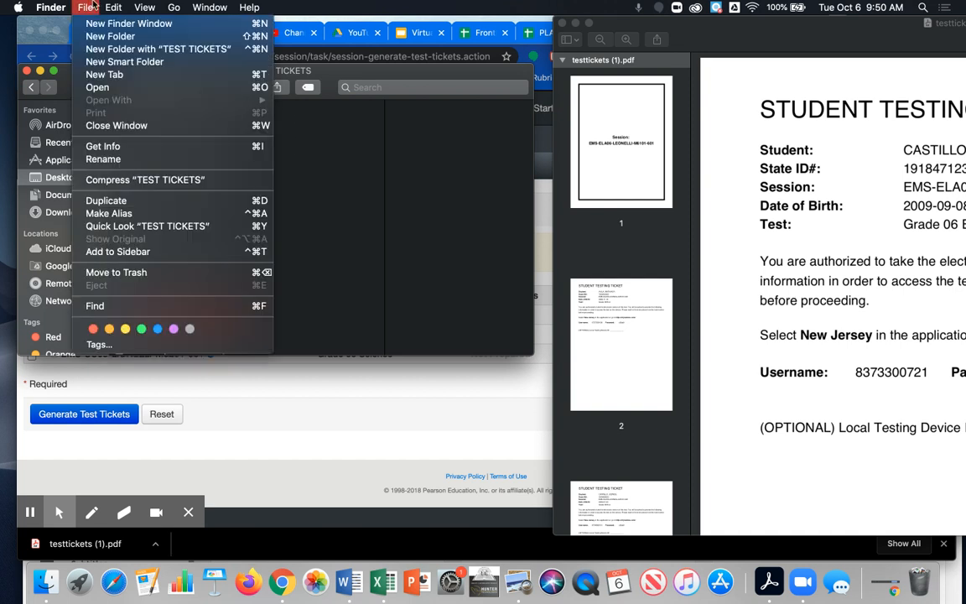
pyautogui.click(105, 41)
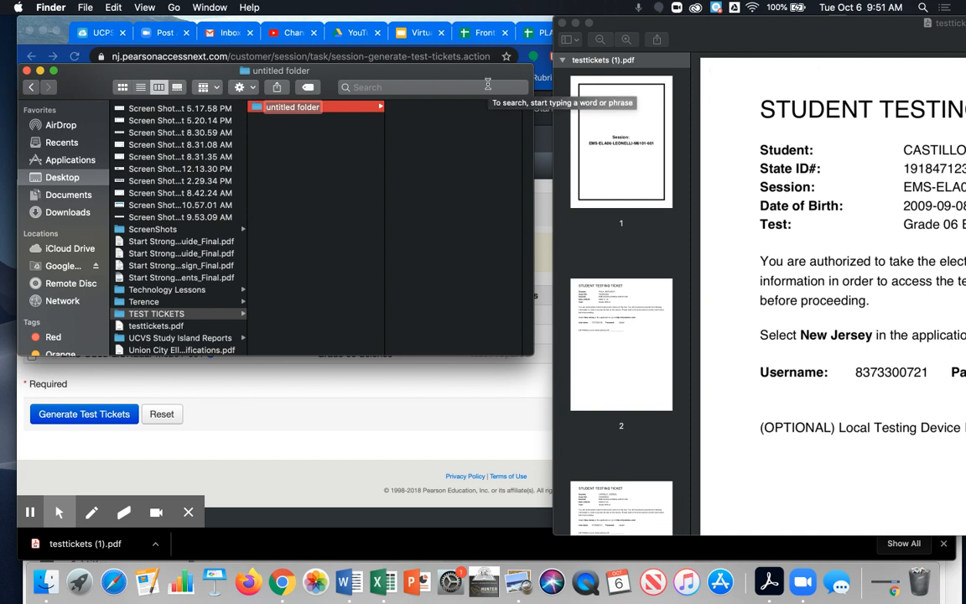
pyautogui.write('ELA')
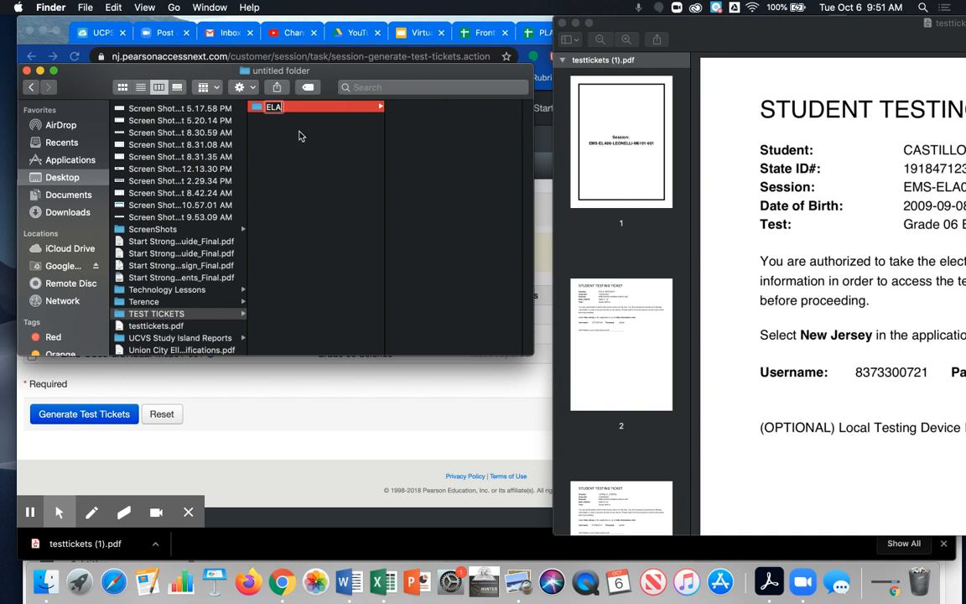
pyautogui.click(281, 156)
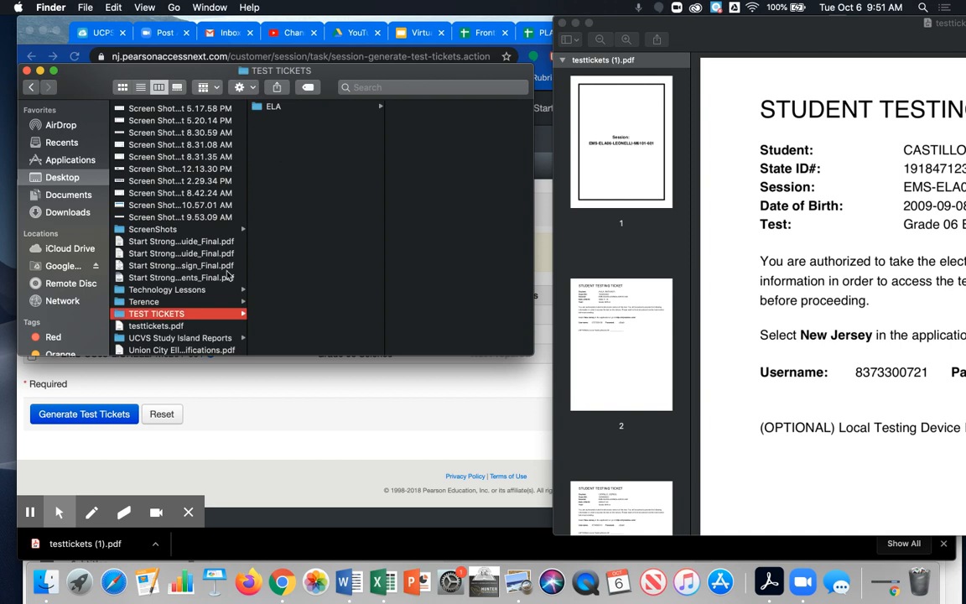
# - Create two more subfolders named Math and Science inside the TEST TICKETS folder
pyautogui.click(111, 7)
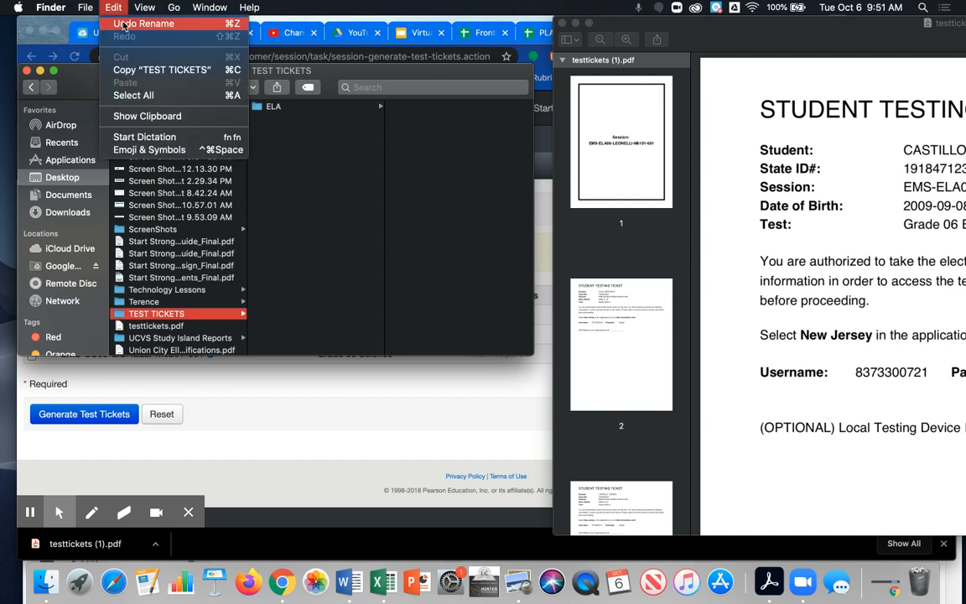
pyautogui.moveTo(82, 6)
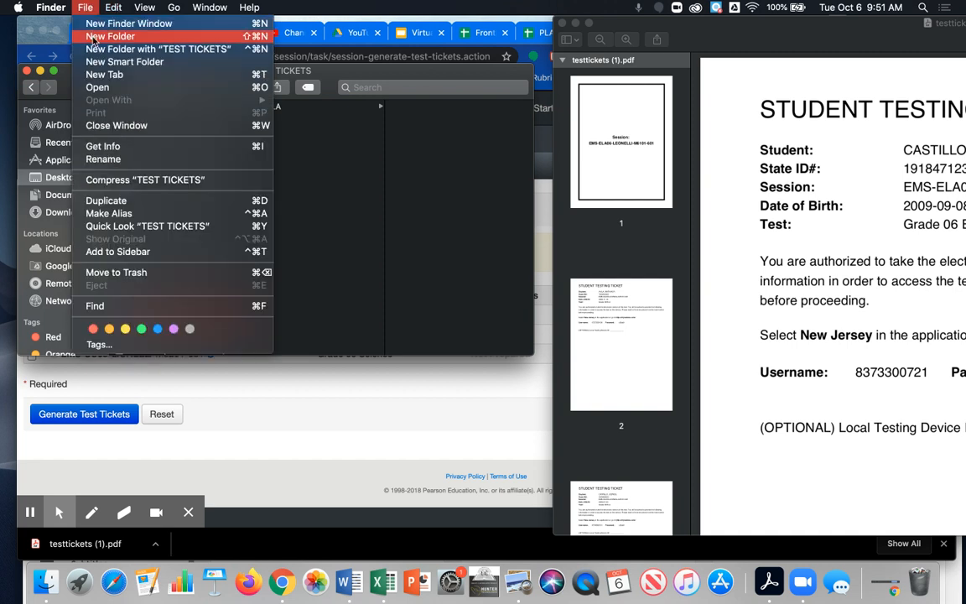
pyautogui.click(94, 39)
pyautogui.write('Math')
pyautogui.click(156, 313)
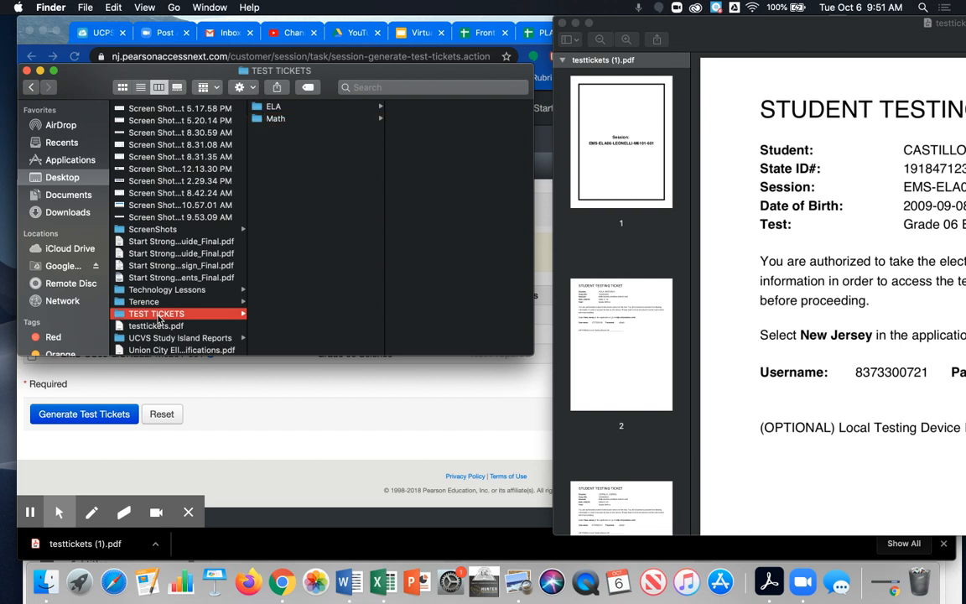
pyautogui.click(106, 7)
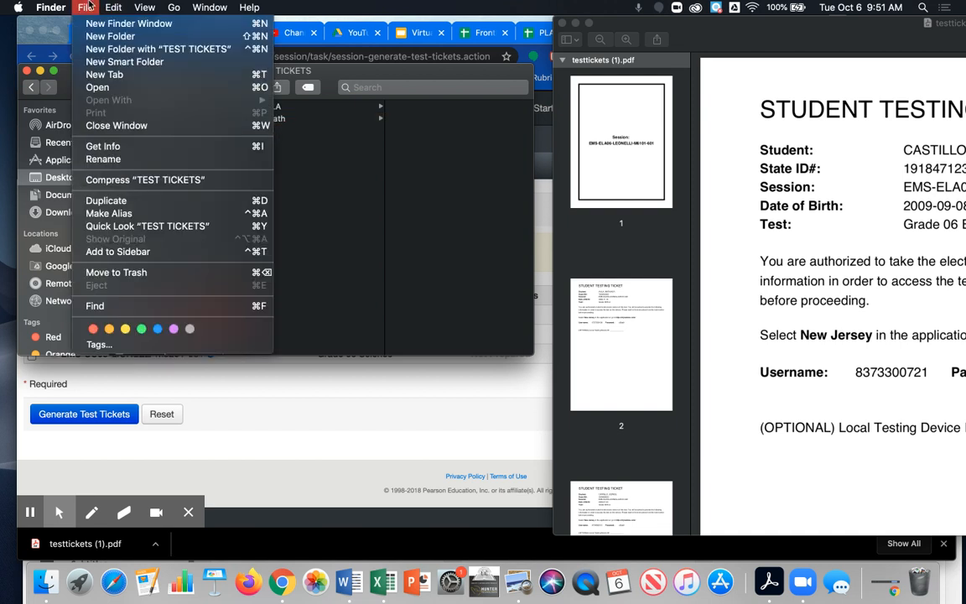
pyautogui.click(99, 39)
pyautogui.write('Science')
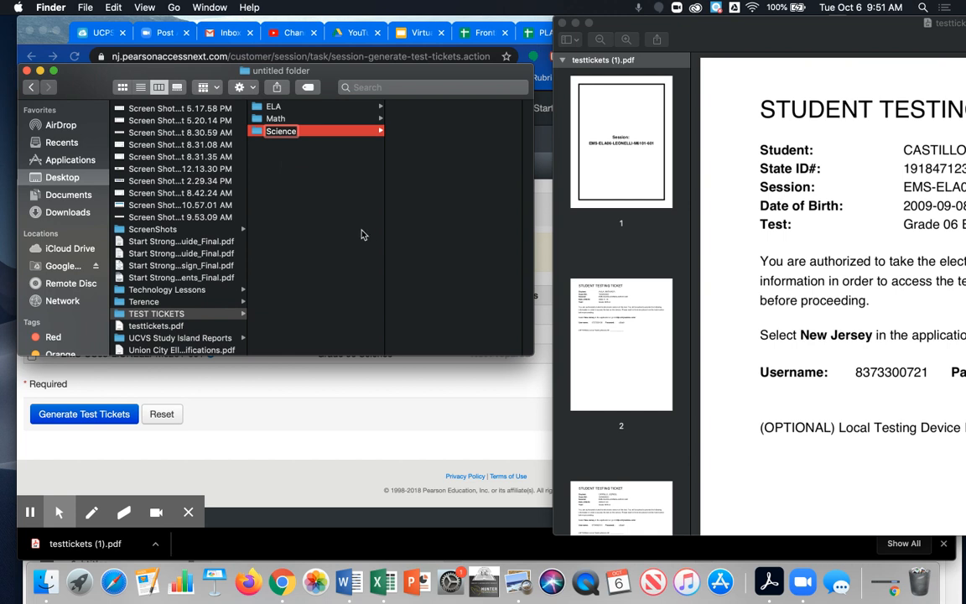
pyautogui.click(318, 183)
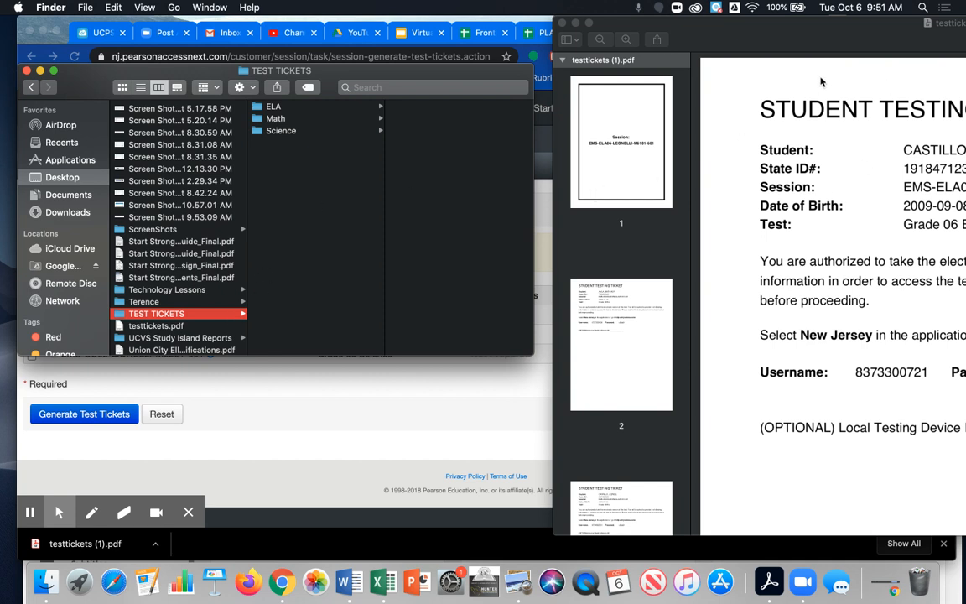
# - In Preview, select the student's last name on page 2, and extract that page as a separate PDF into the ELA folder in Finder
pyautogui.click(593, 151)
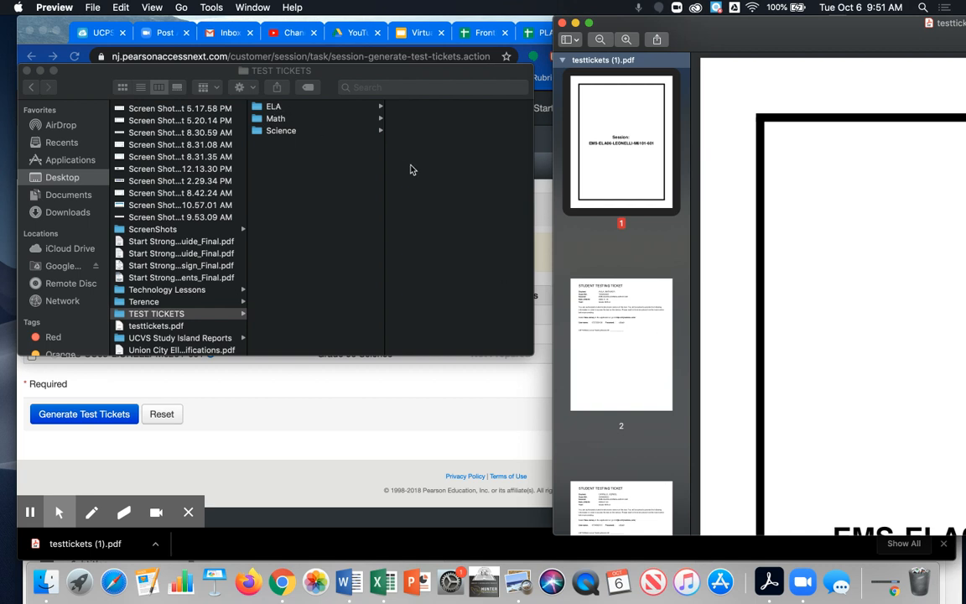
pyautogui.click(629, 337)
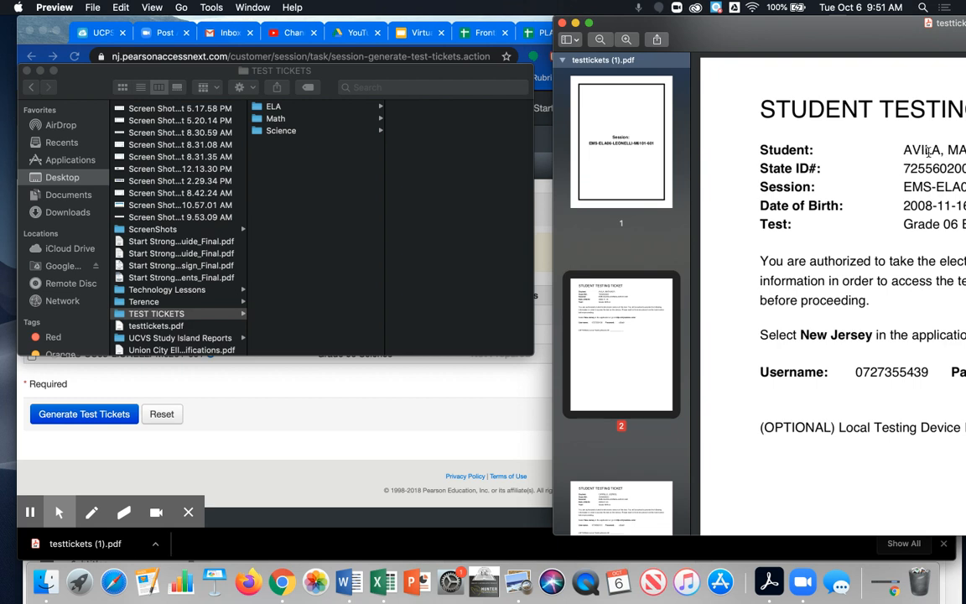
pyautogui.moveTo(942, 151); pyautogui.dragTo(905, 150)
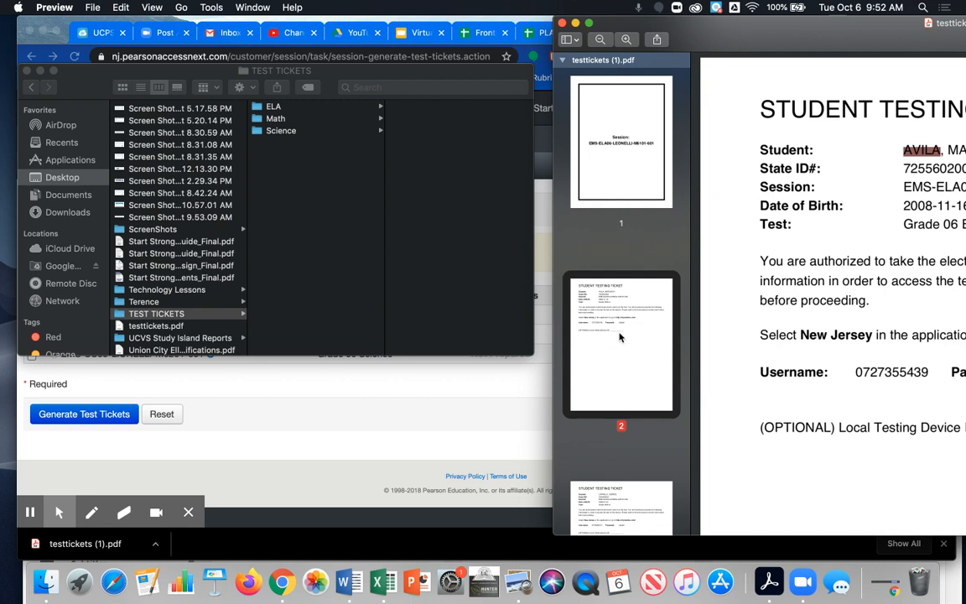
pyautogui.moveTo(620, 337); pyautogui.dragTo(269, 111)
pyautogui.click(275, 110)
pyautogui.click(276, 110)
pyautogui.click(449, 108)
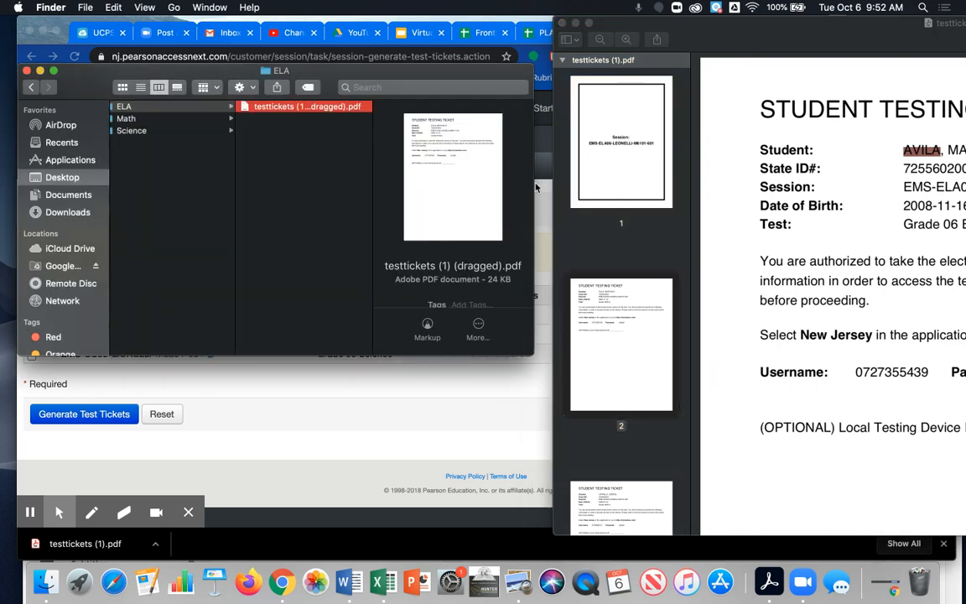
# - Rename the extracted page 2 ticket in the ELA folder with the student's last name
pyautogui.click(274, 111)
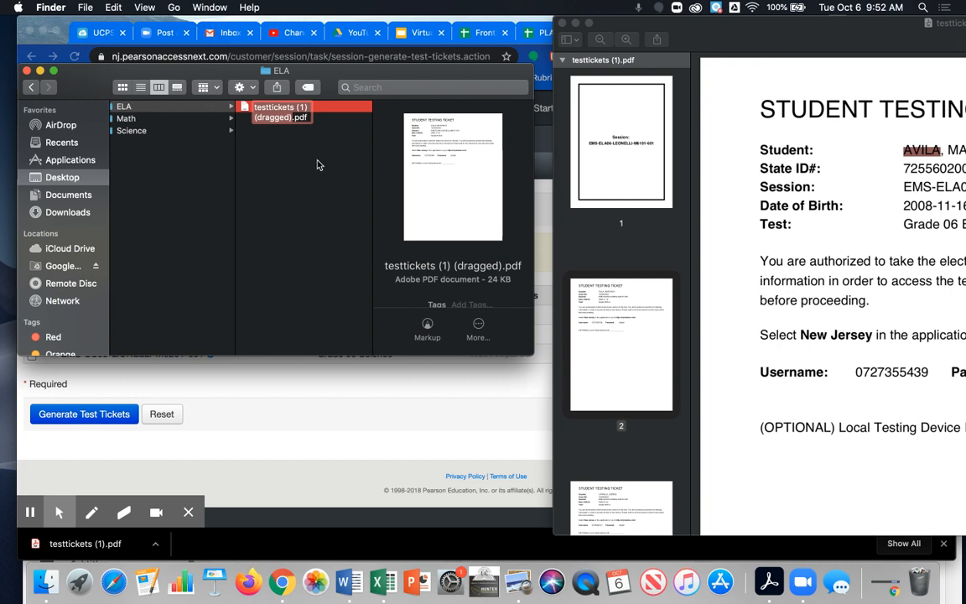
pyautogui.write('AVILA')
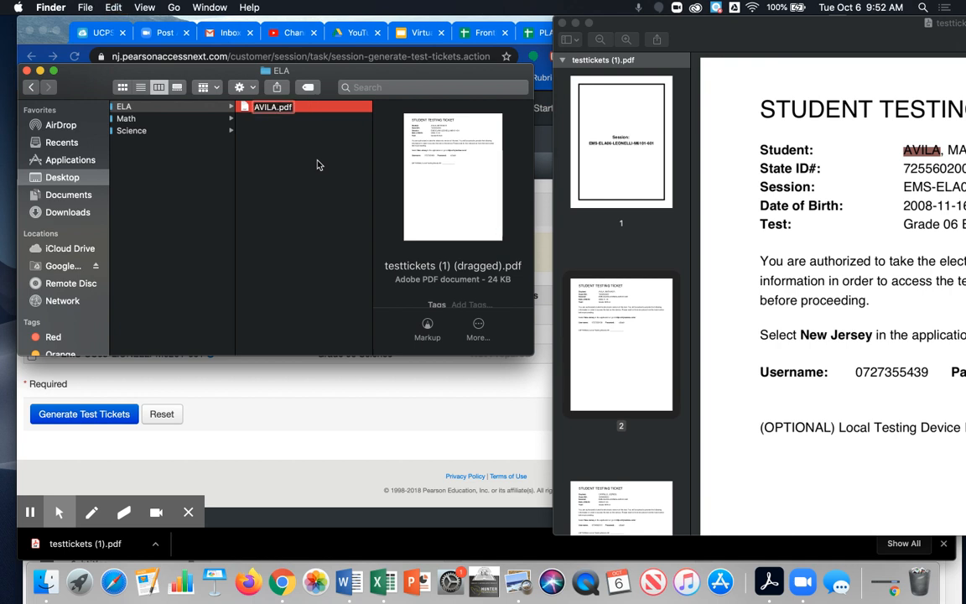
pyautogui.click(279, 141)
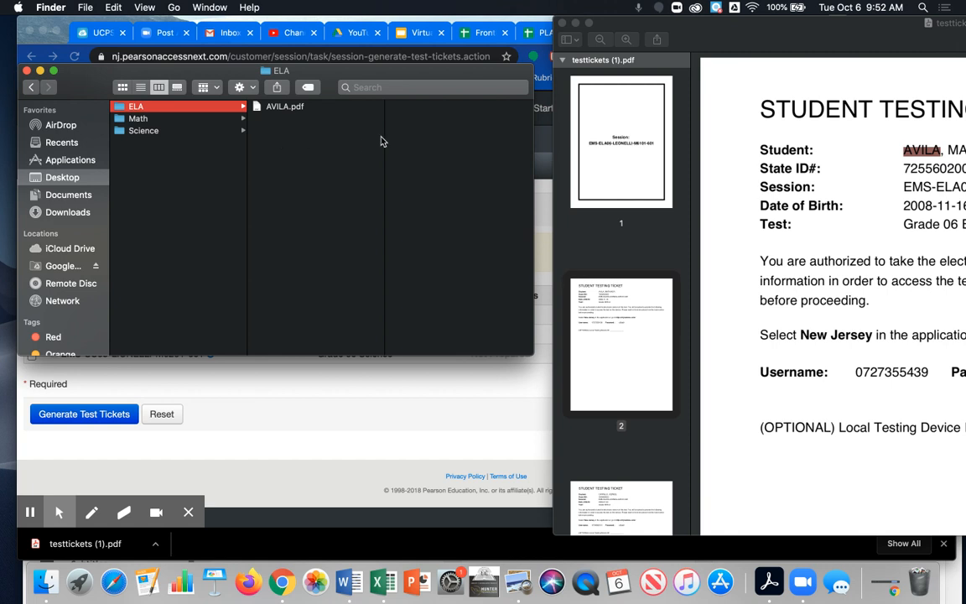
# - Copy the student's last name from page 3 in Preview and extract that page as a PDF into the ELA folder
pyautogui.scroll(-5, 625, 263)
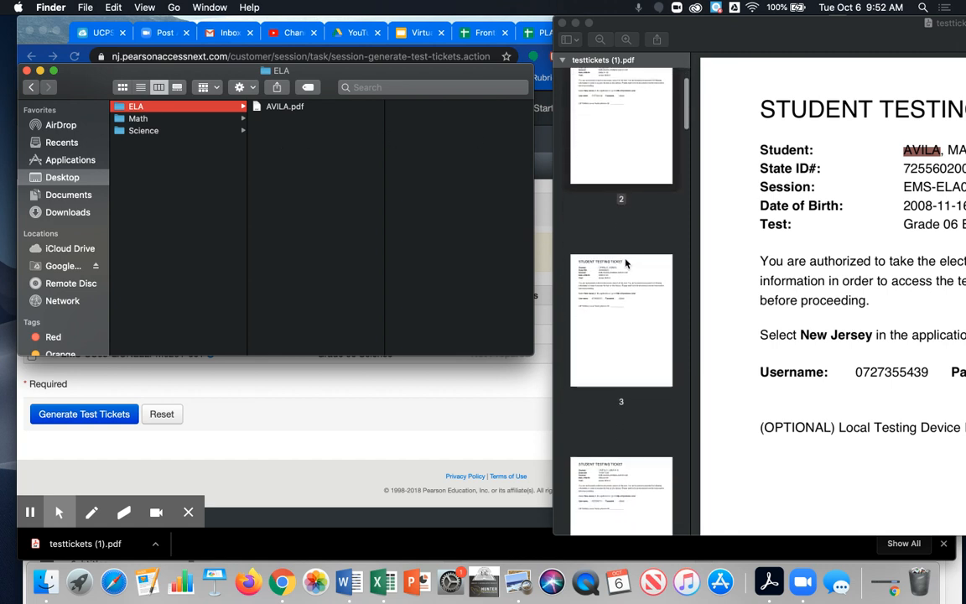
pyautogui.click(621, 305)
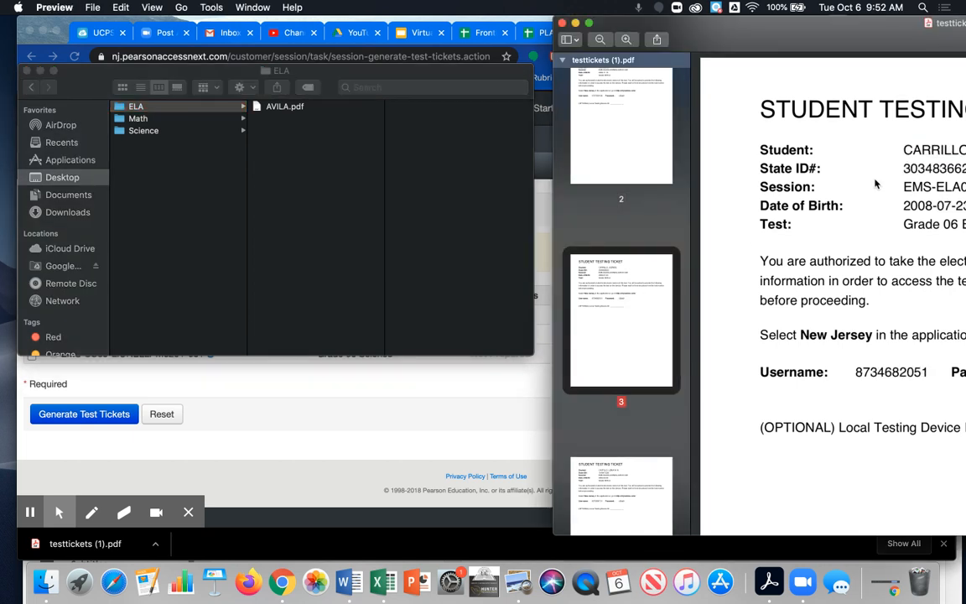
pyautogui.moveTo(906, 151); pyautogui.dragTo(963, 150)
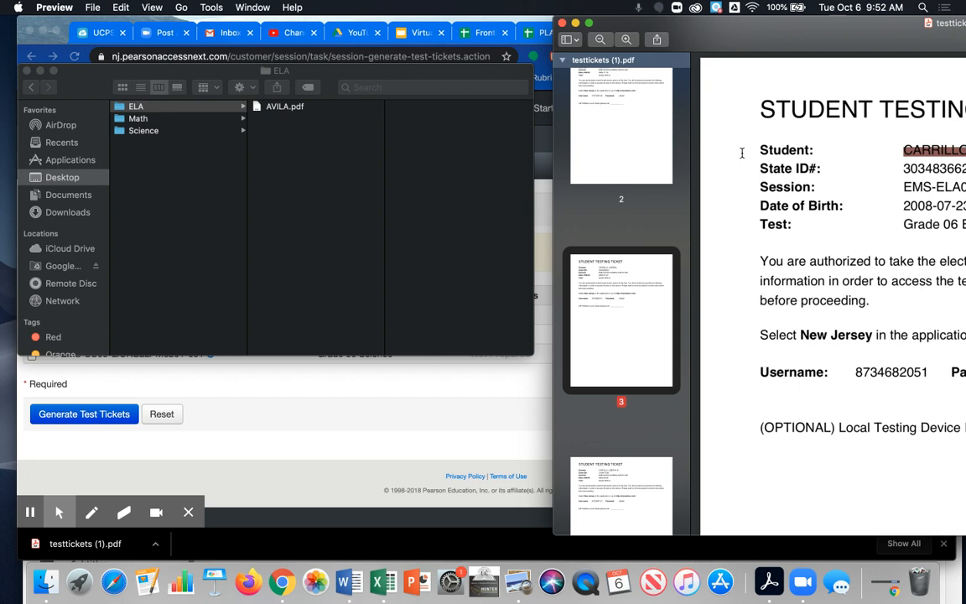
pyautogui.click(118, 7)
pyautogui.click(134, 69)
pyautogui.moveTo(648, 325); pyautogui.dragTo(338, 178)
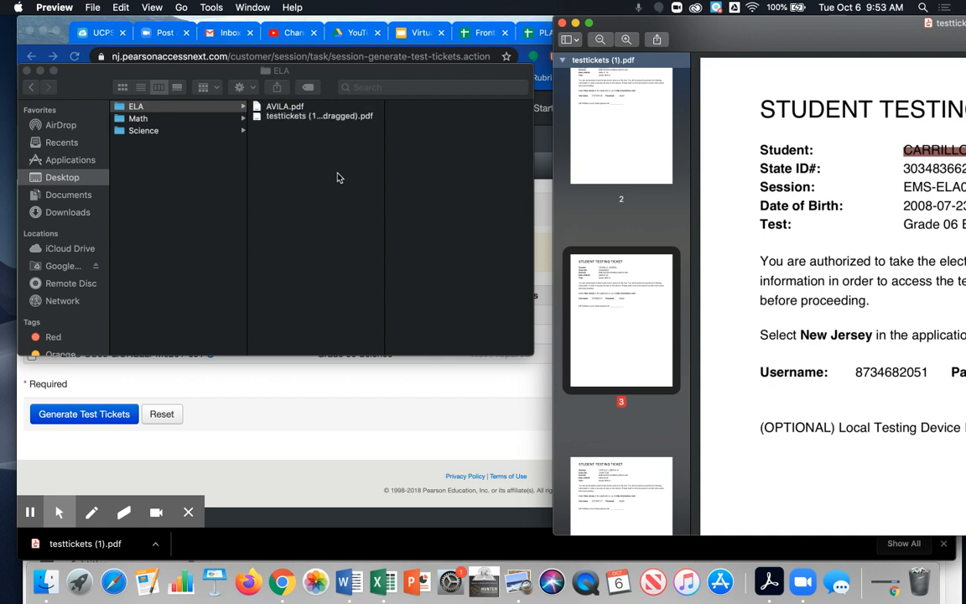
# - Rename the extracted page 3 ticket in Finder by pasting the copied last name
pyautogui.click(279, 120)
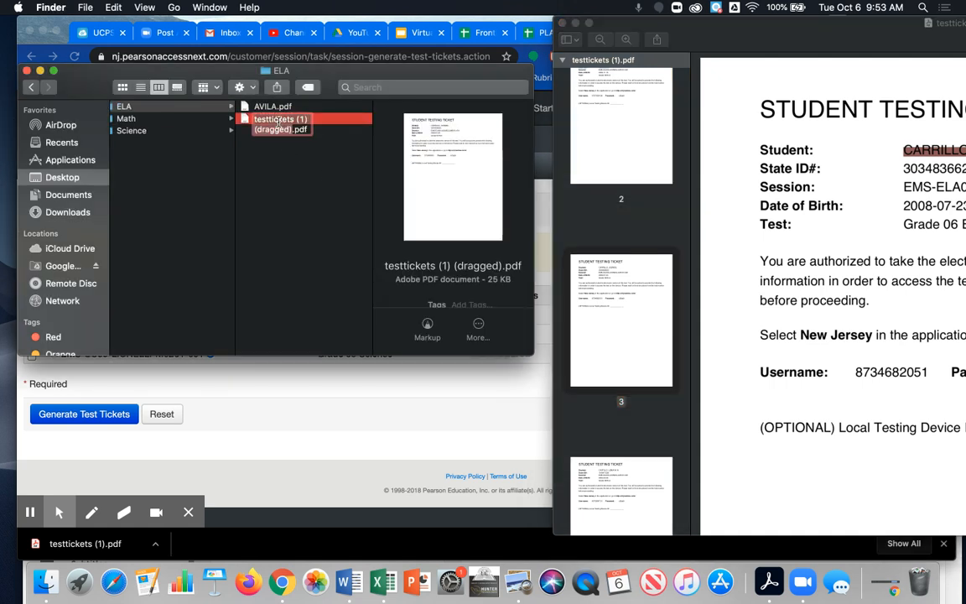
pyautogui.click(114, 9)
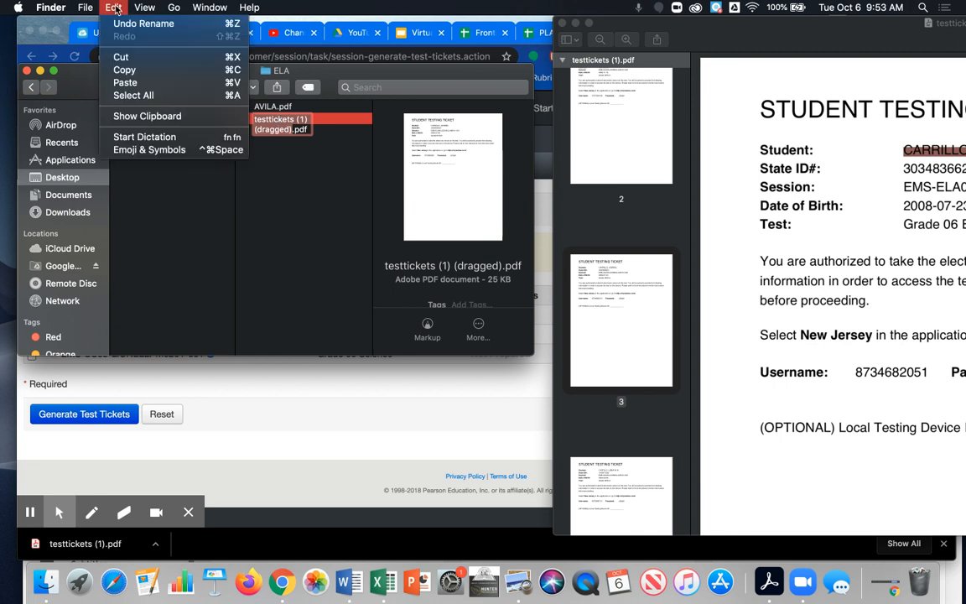
pyautogui.click(125, 80)
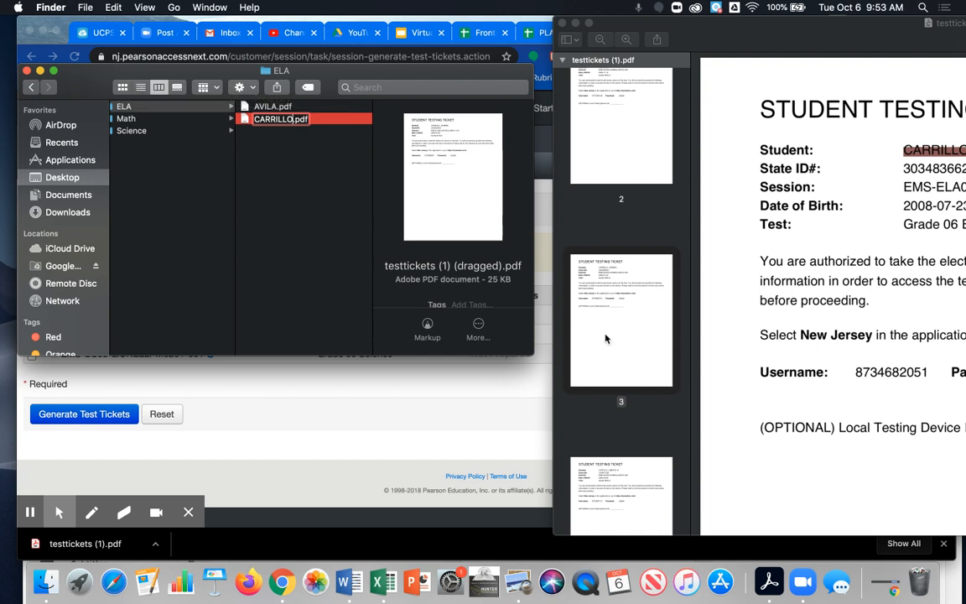
# - Extract the page 4 ticket from Preview into the ELA folder and rename the file with that student's last name
pyautogui.scroll(-3, 607, 338)
pyautogui.click(610, 369)
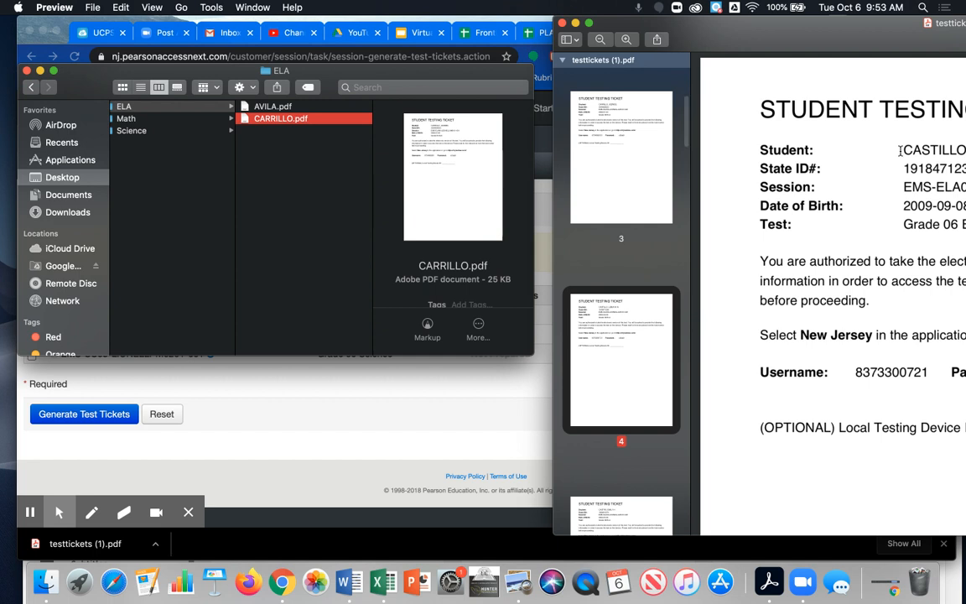
pyautogui.moveTo(902, 151); pyautogui.dragTo(963, 153)
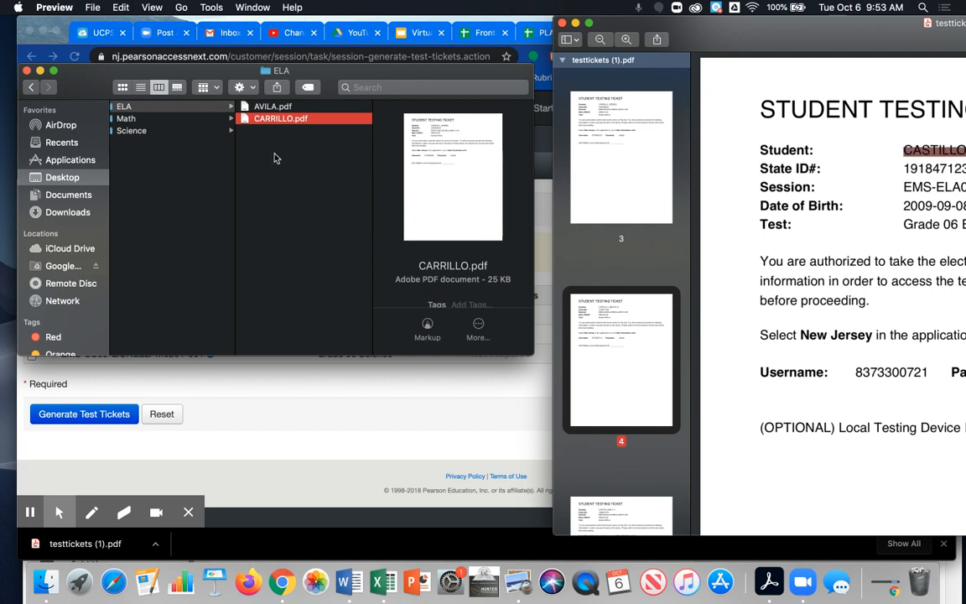
pyautogui.moveTo(579, 344); pyautogui.dragTo(298, 233)
pyautogui.click(276, 132)
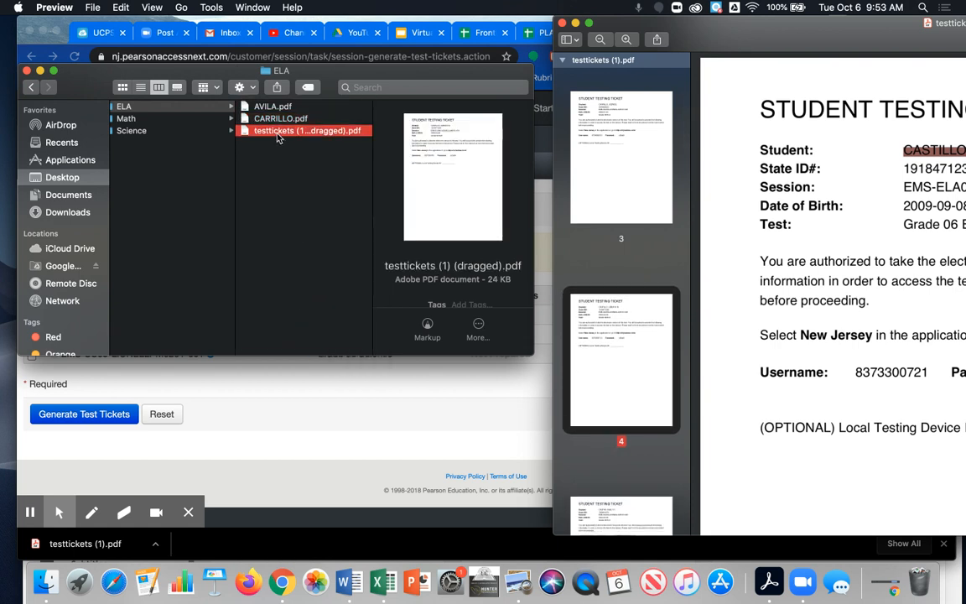
pyautogui.click(279, 132)
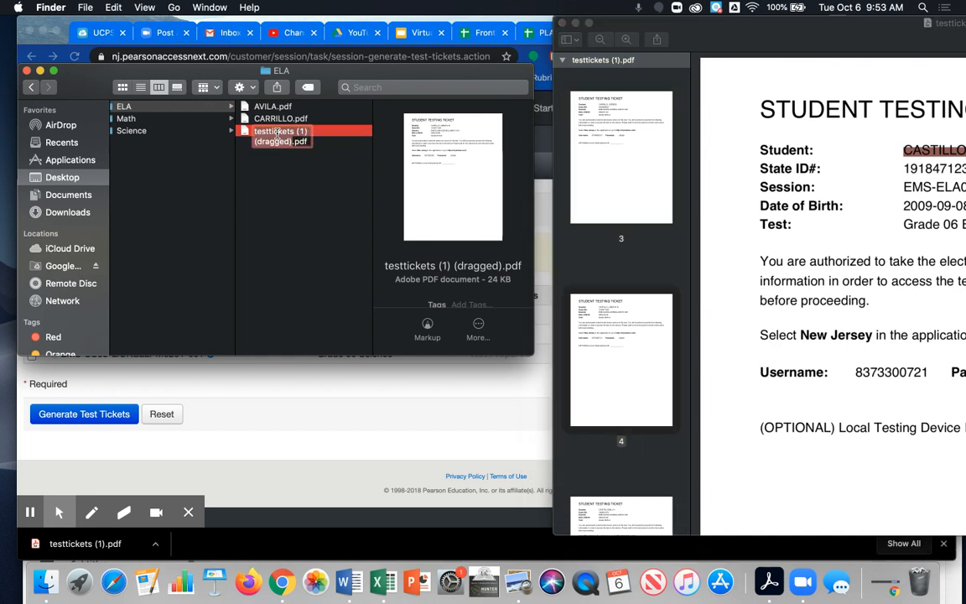
pyautogui.write('CASTILLO')
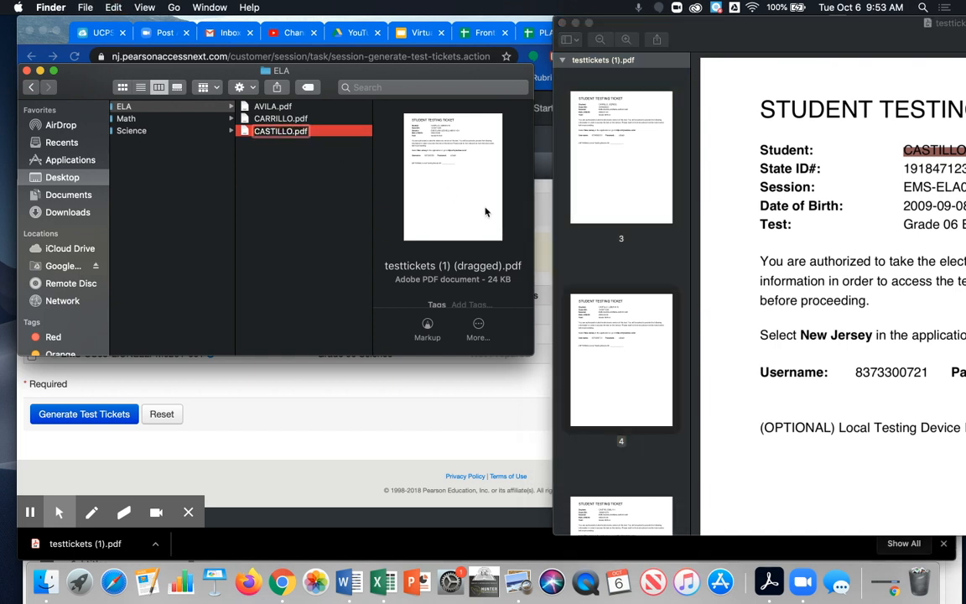
# - Extract the page 5 ticket from Preview into the ELA folder and rename the file with that student's last name
pyautogui.scroll(-3, 604, 340)
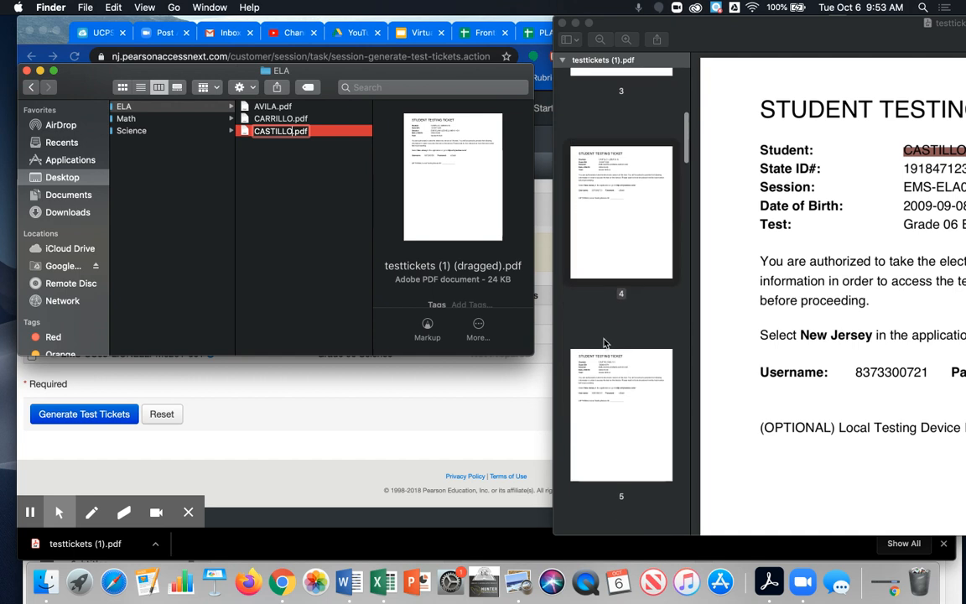
pyautogui.click(614, 416)
pyautogui.moveTo(903, 150); pyautogui.dragTo(954, 151)
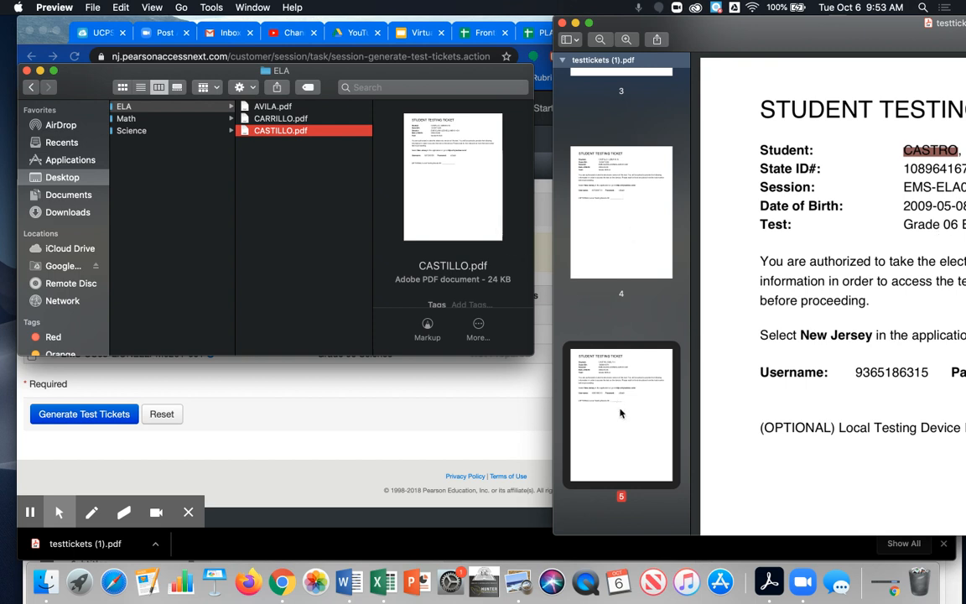
pyautogui.moveTo(622, 413); pyautogui.dragTo(304, 275)
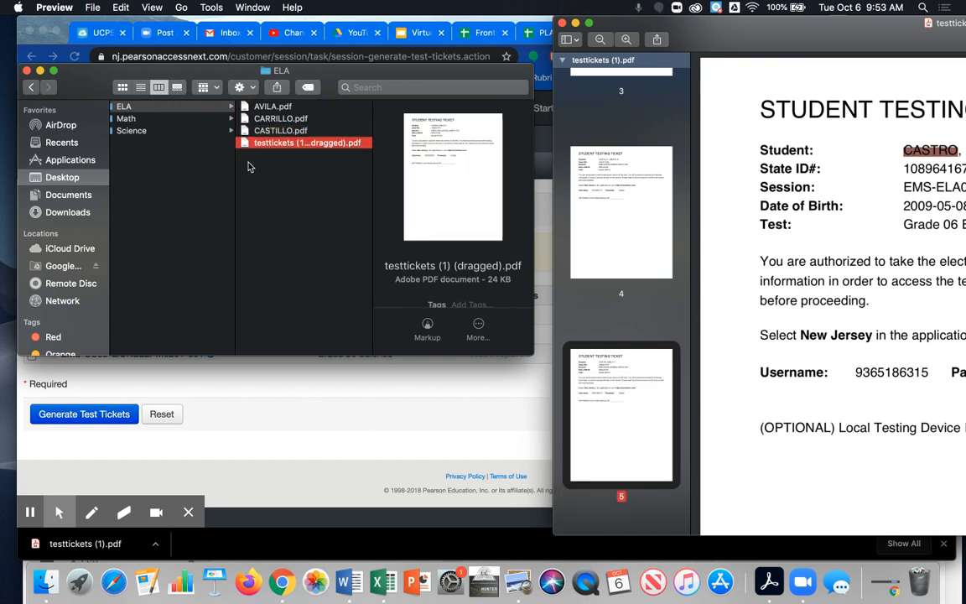
pyautogui.click(280, 146)
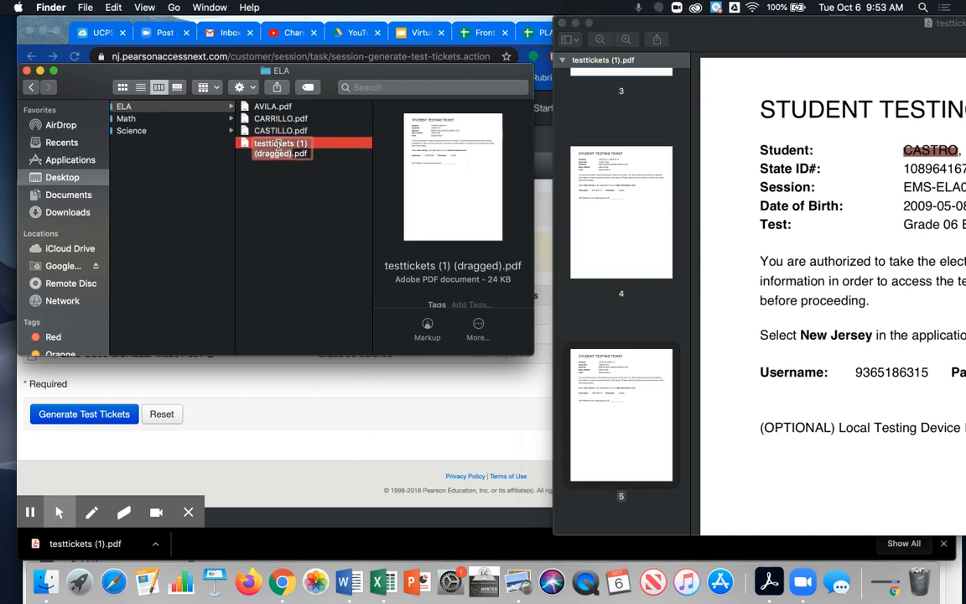
pyautogui.write('CASTRO')
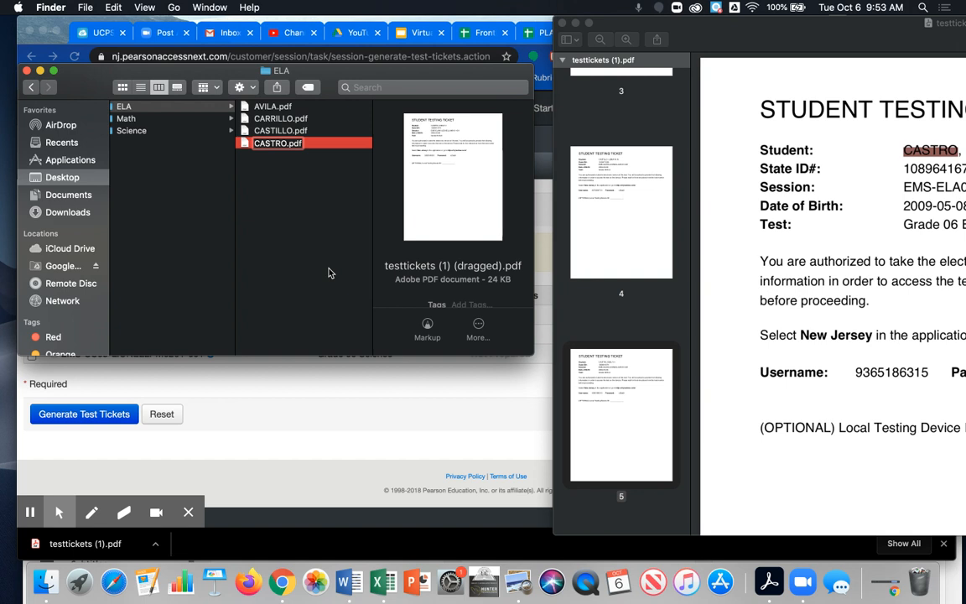